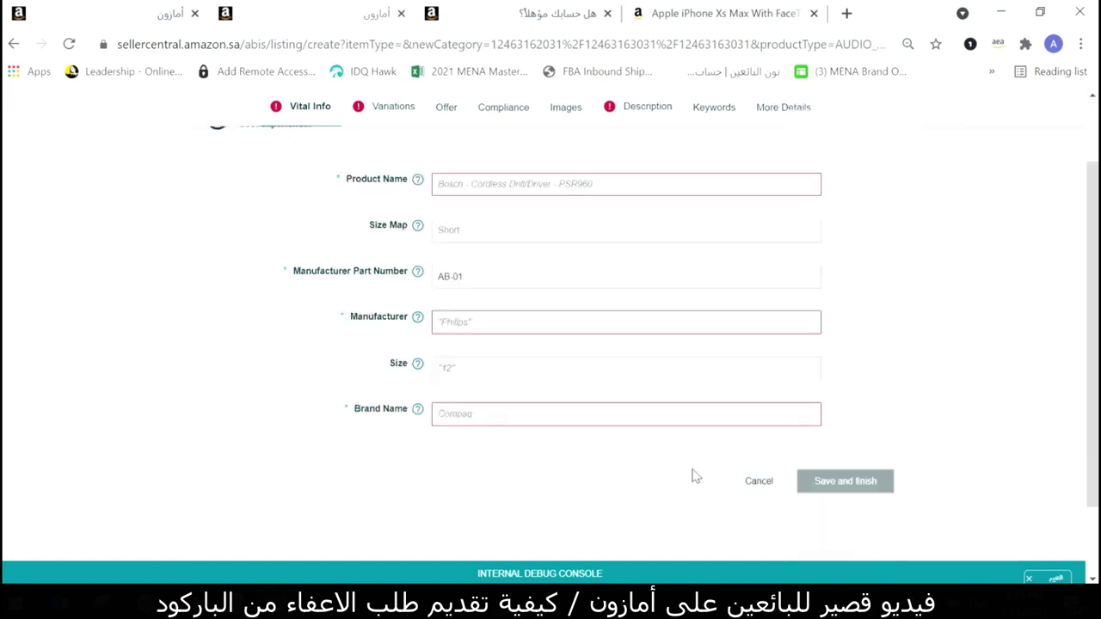
# Step: Look over the Vital Info fields of the new product listing and cancel the listing
pyautogui.scroll(2, 723, 499)
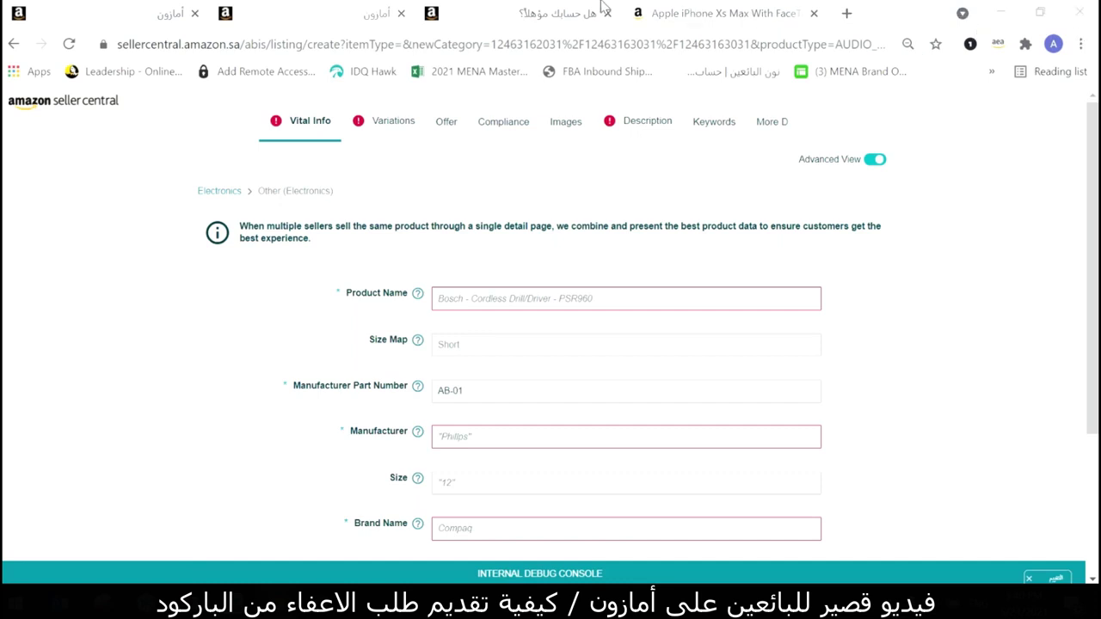
pyautogui.scroll(-2, 659, 462)
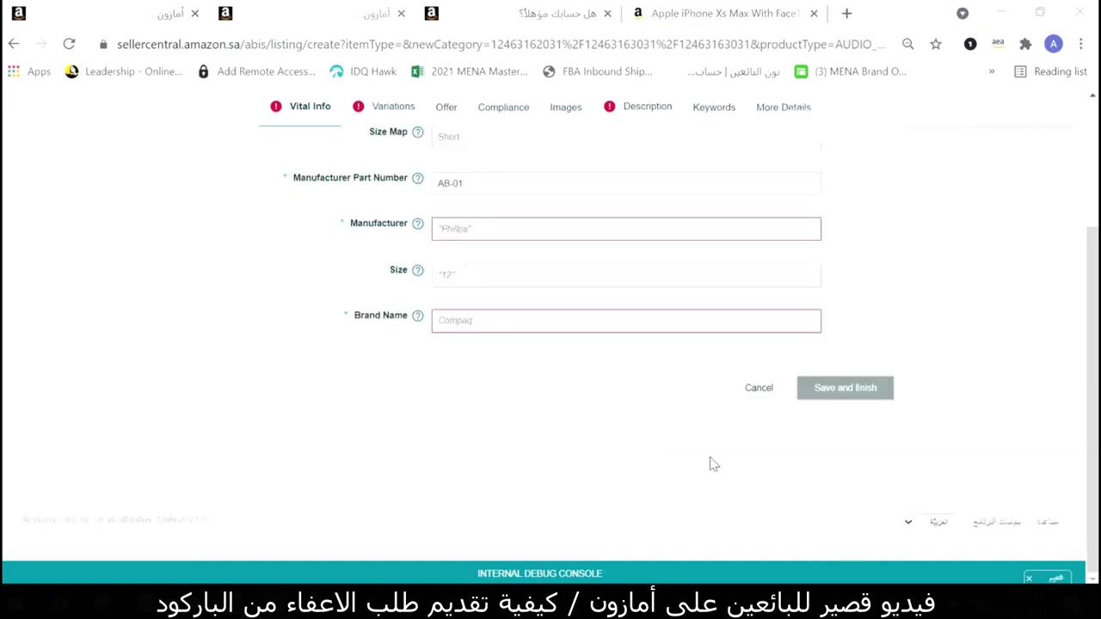
pyautogui.click(761, 397)
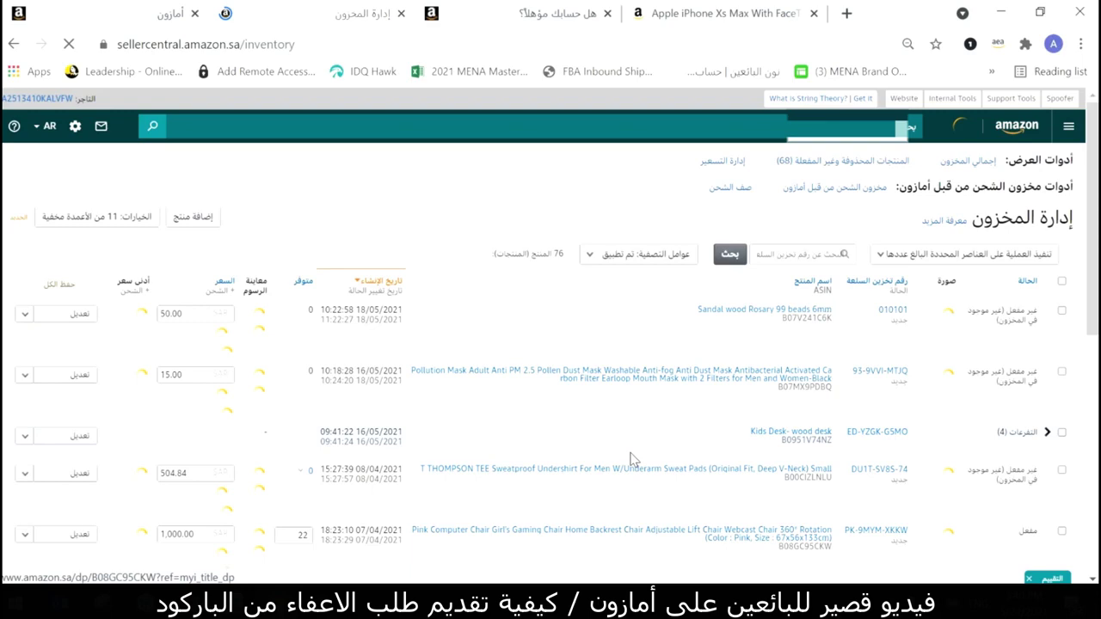
# Step: Enter "GTIN Ex" as a site search term and look through the products in the inventory list
pyautogui.scroll(-3, 631, 458)
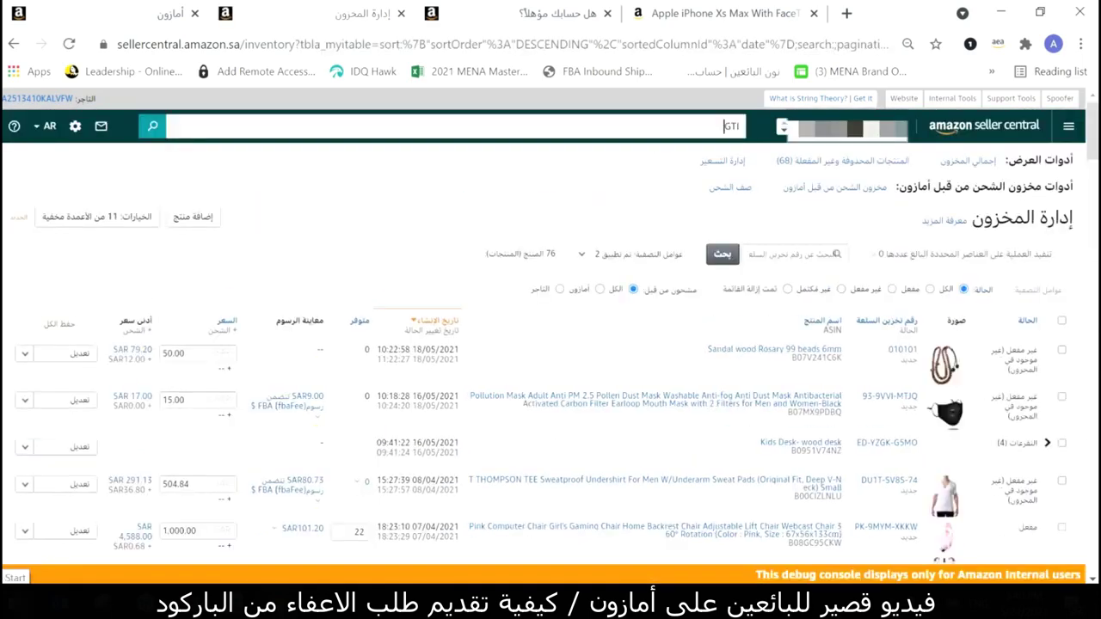
pyautogui.write('N E')
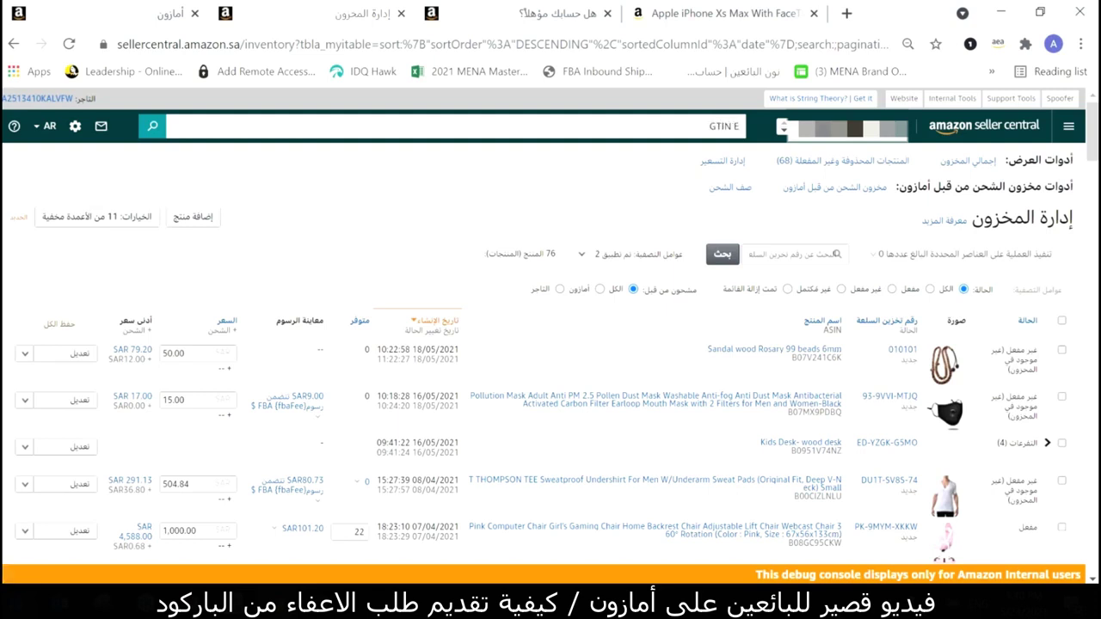
pyautogui.write('x')
pyautogui.scroll(-4, 539, 465)
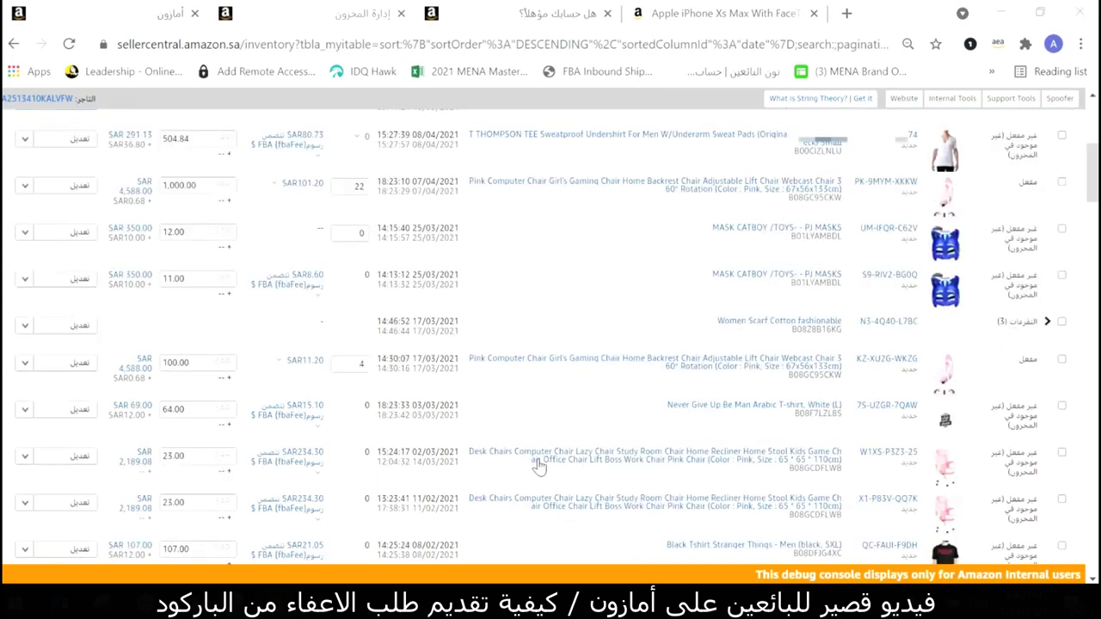
pyautogui.scroll(-15, 599, 538)
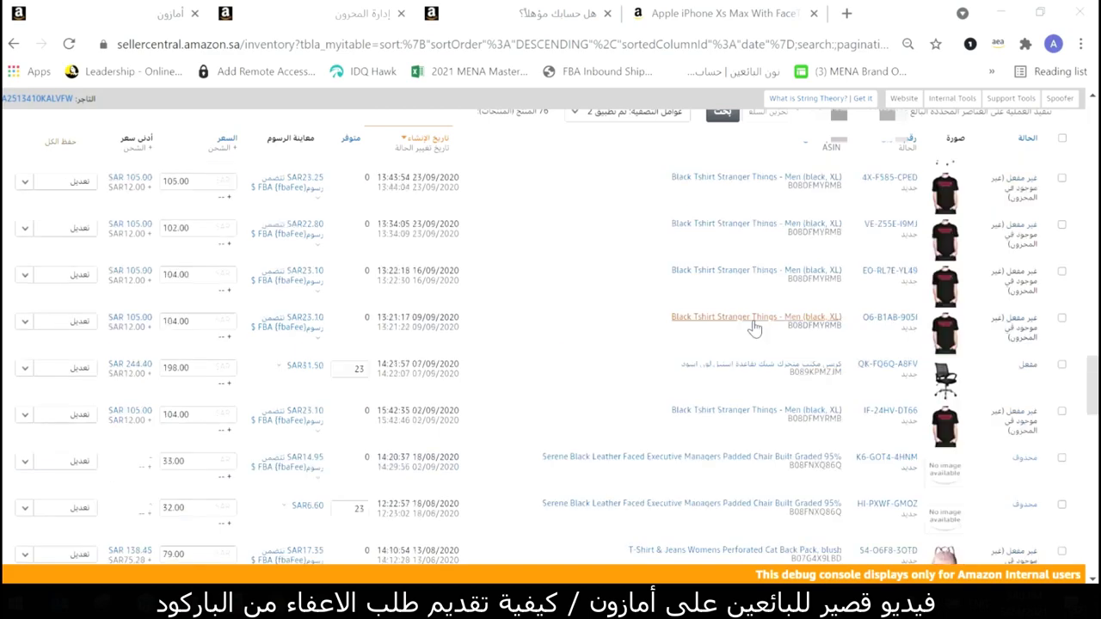
pyautogui.scroll(5, 753, 327)
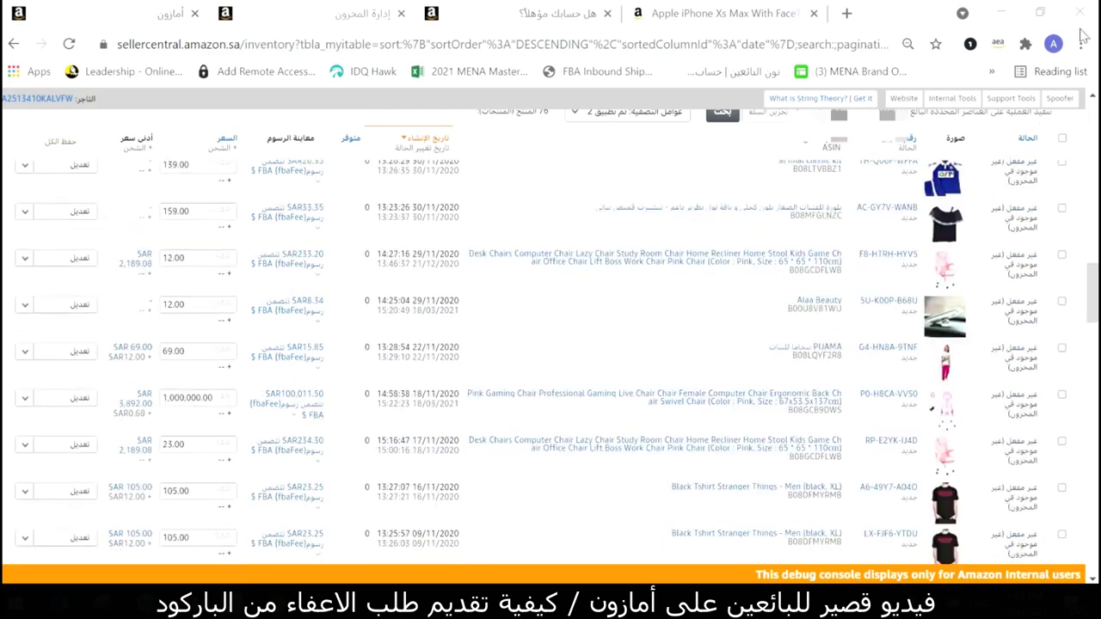
pyautogui.scroll(5, 1094, 268)
pyautogui.scroll(5, 1094, 269)
# Step: Open the page for adding a product from the Inventory section
pyautogui.click(1082, 120)
pyautogui.moveTo(951, 172)
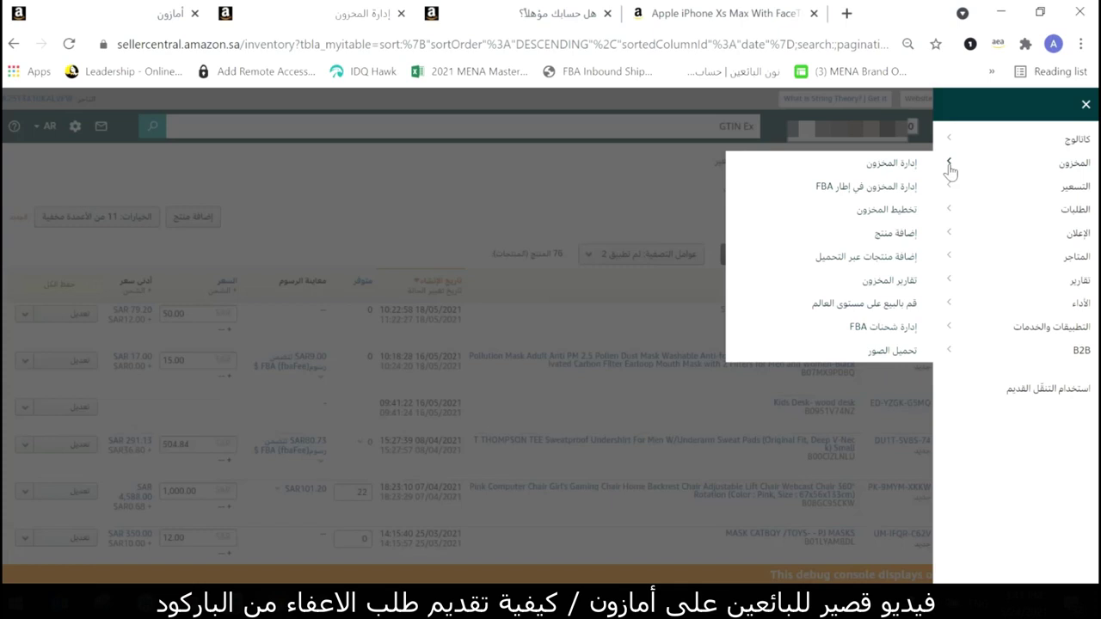
pyautogui.click(894, 236)
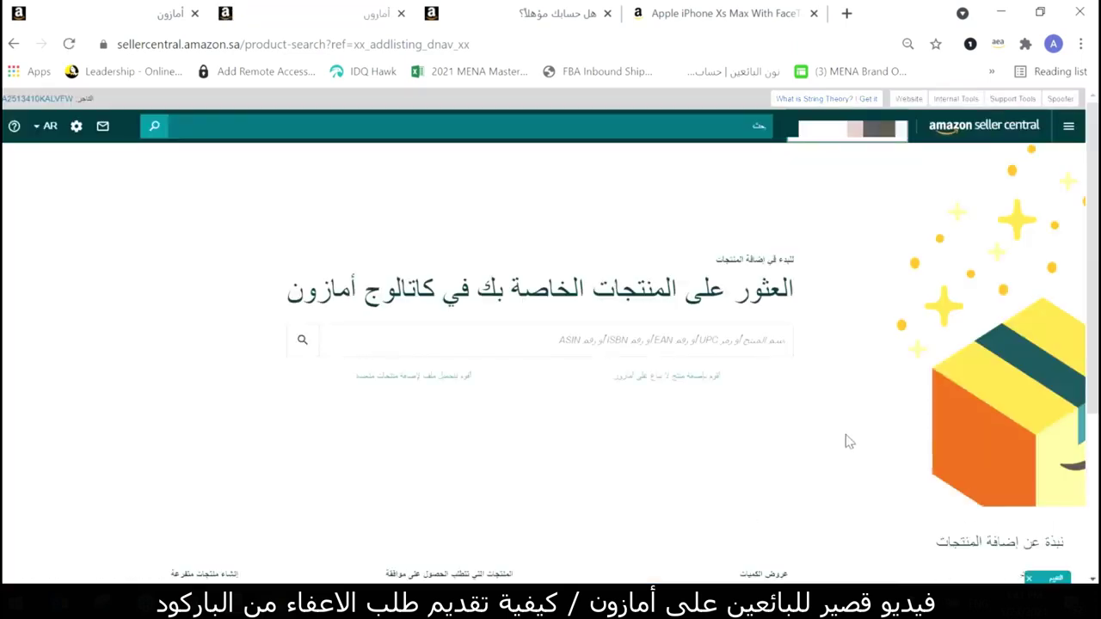
# Step: Check the GTIN exemption status in the case log and return to the add-product page
pyautogui.scroll(-3, 845, 441)
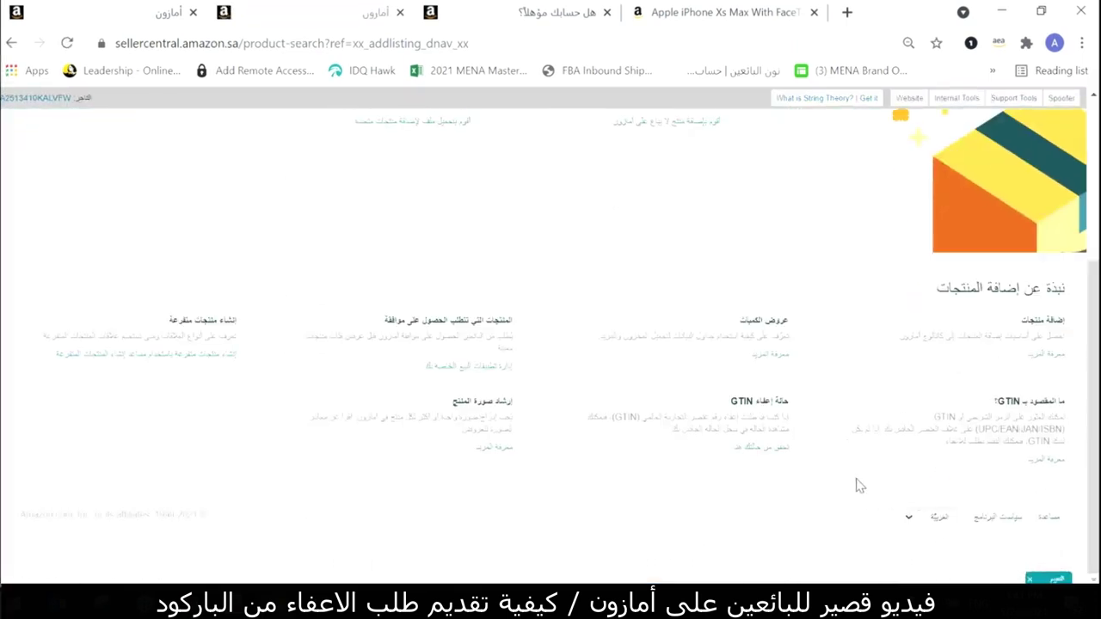
pyautogui.moveTo(732, 401); pyautogui.dragTo(793, 405)
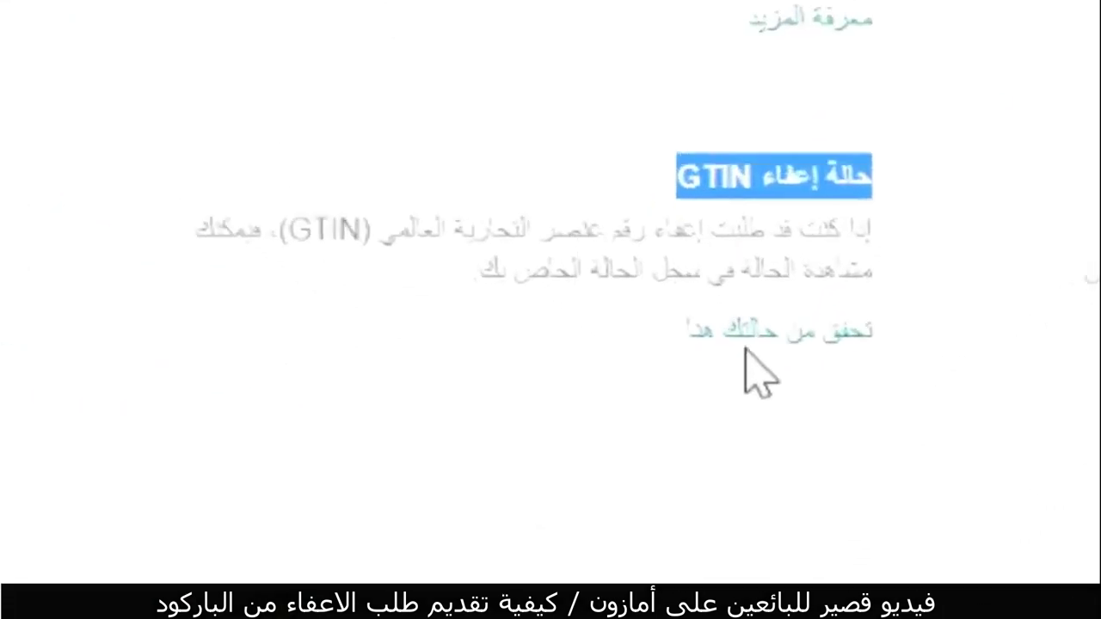
pyautogui.click(774, 335)
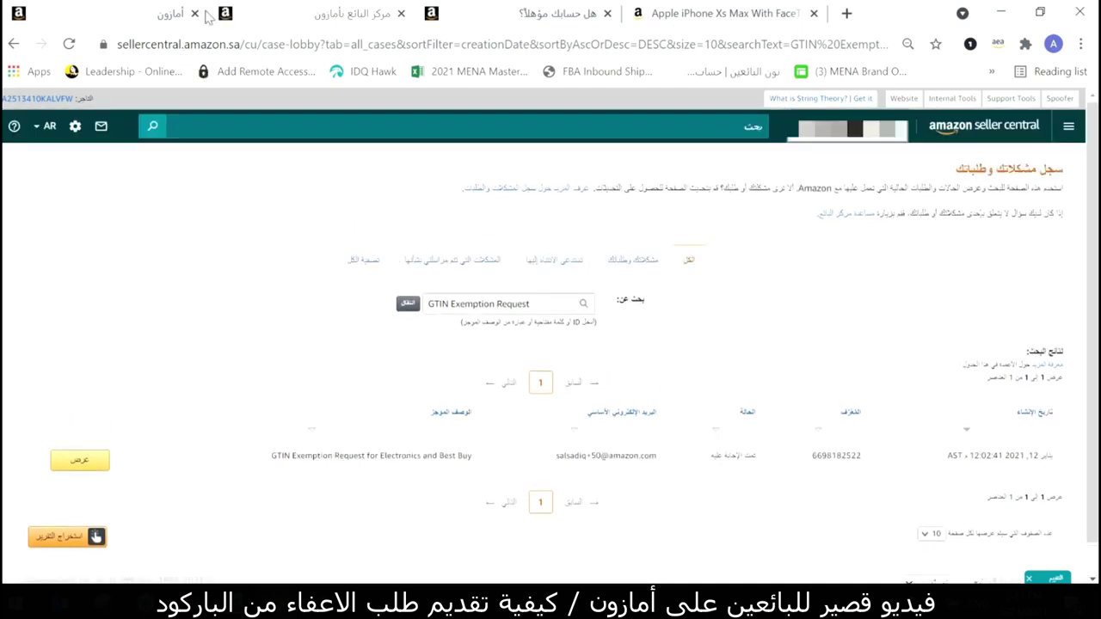
pyautogui.click(13, 43)
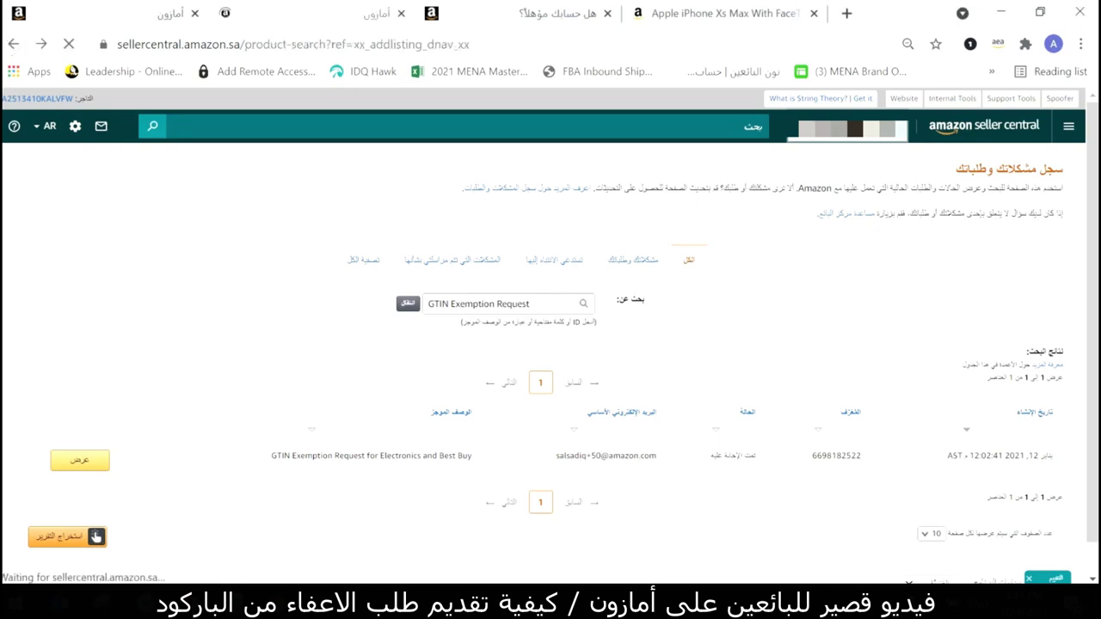
# Step: Open the help article linked from the explanation of what a GTIN is
pyautogui.scroll(-3, 636, 438)
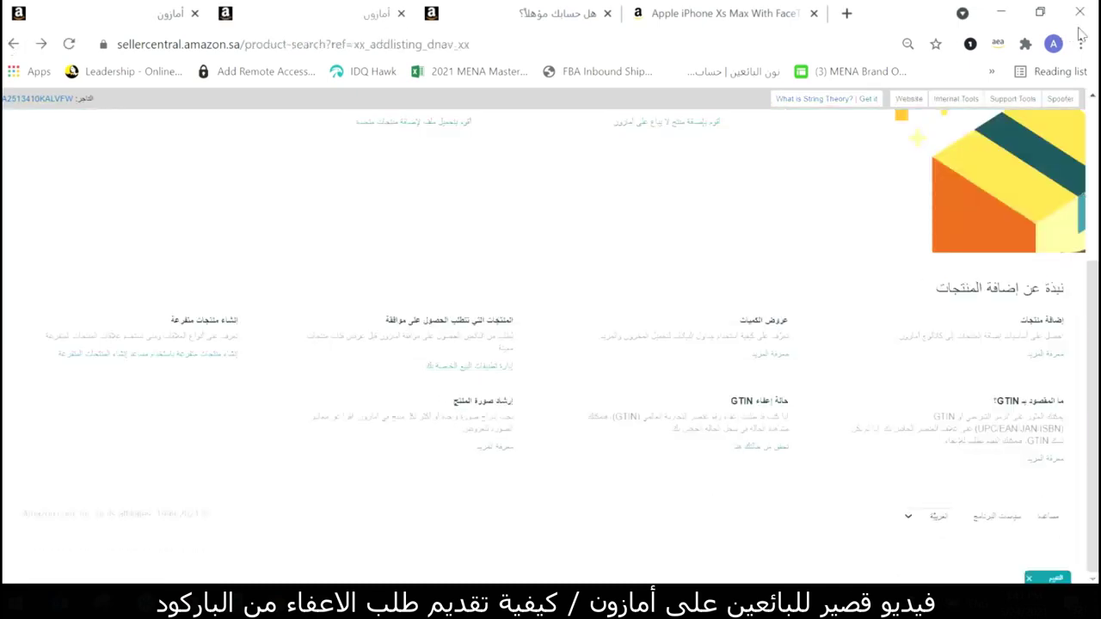
pyautogui.tripleClick(995, 402)
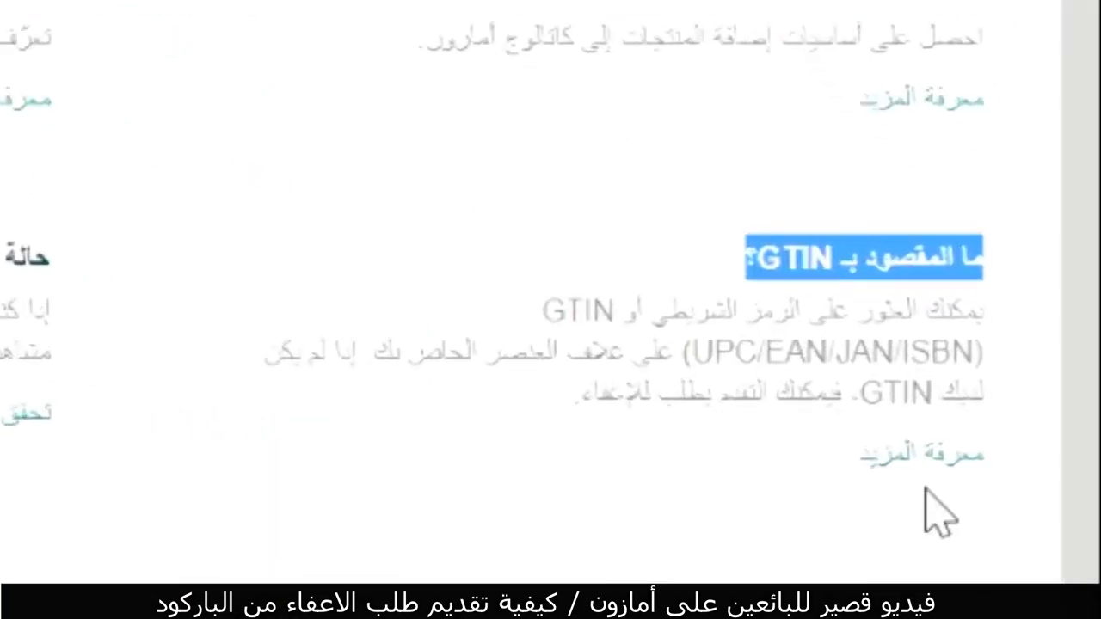
pyautogui.click(903, 456)
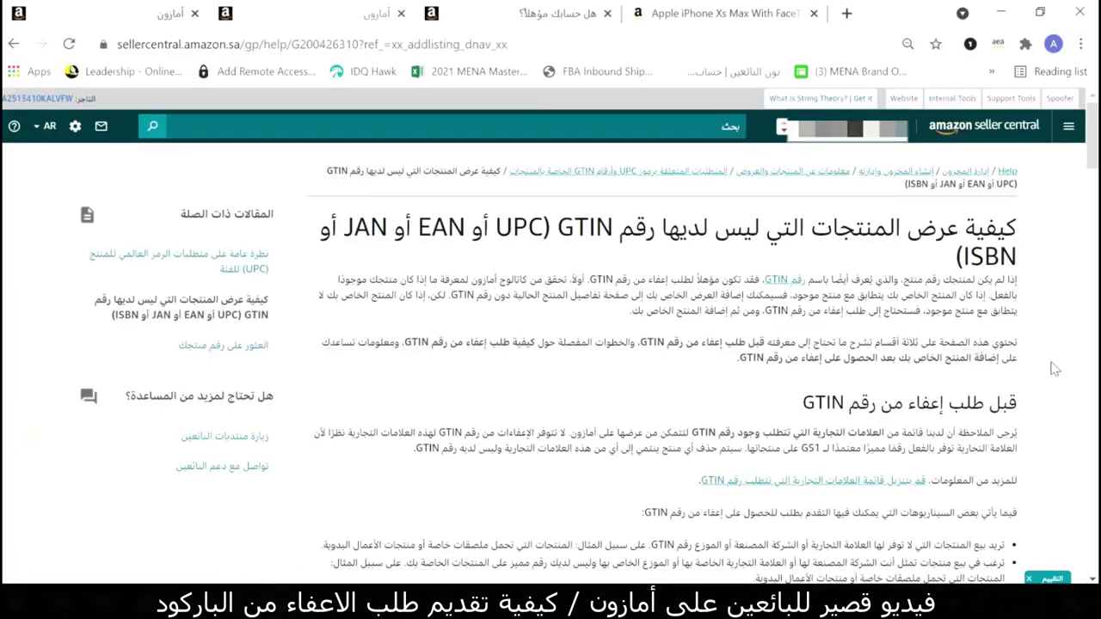
# Step: Review the GTIN exemption instructions in the help article and open the linked exemption application page
pyautogui.scroll(-4, 1053, 371)
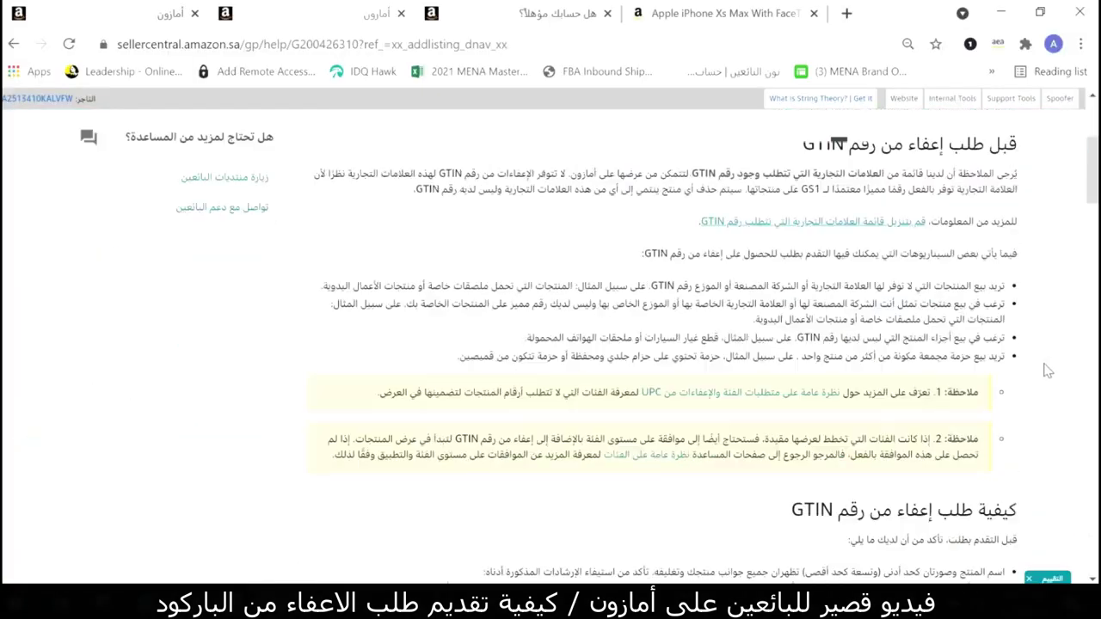
pyautogui.scroll(-5, 1053, 378)
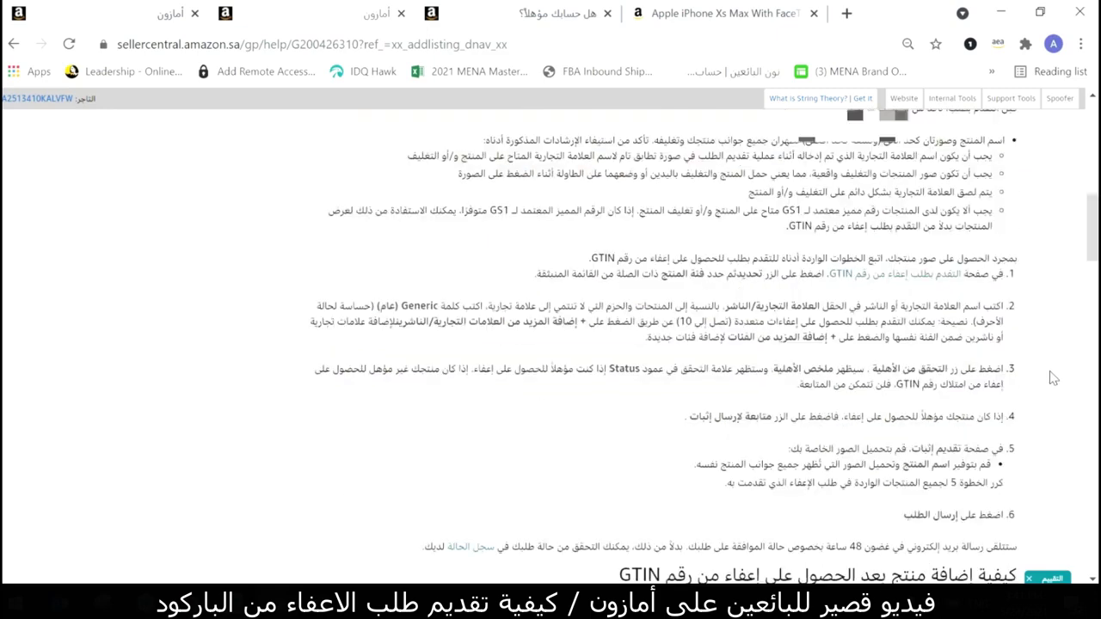
pyautogui.moveTo(824, 188); pyautogui.dragTo(978, 189)
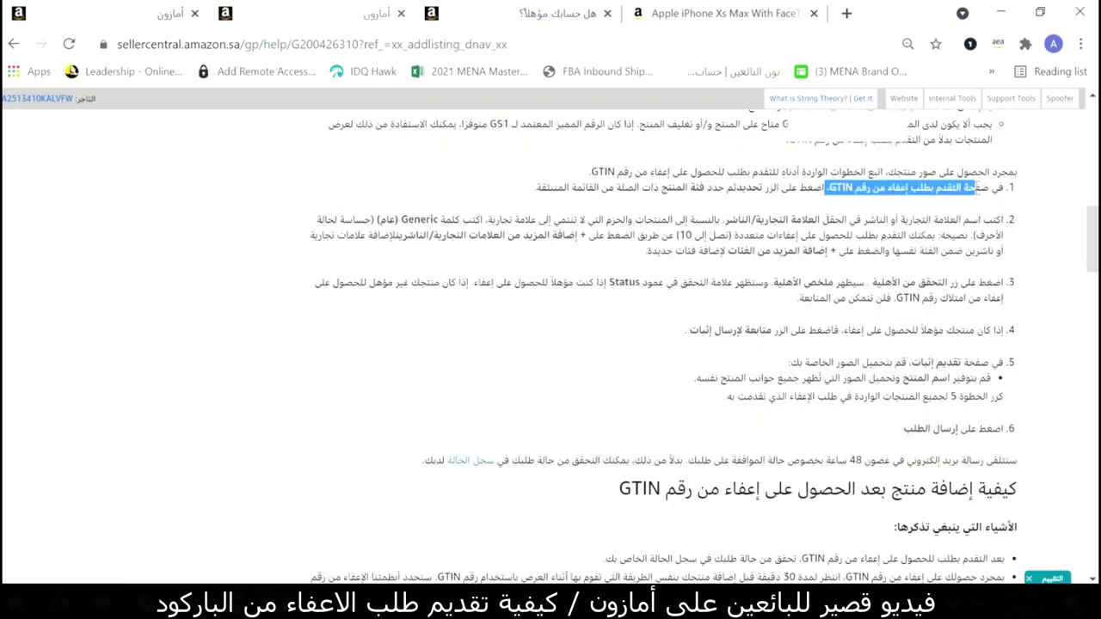
pyautogui.click(928, 196)
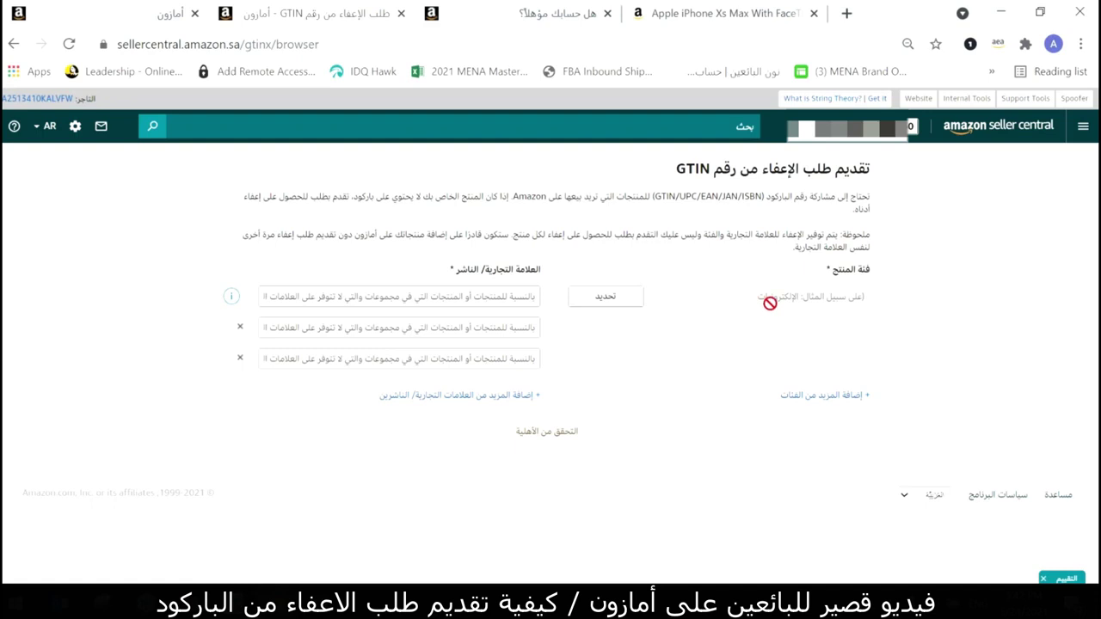
# Step: Select Electronics (الإلكترونيات) as the product category of the GTIN exemption request
pyautogui.click(625, 305)
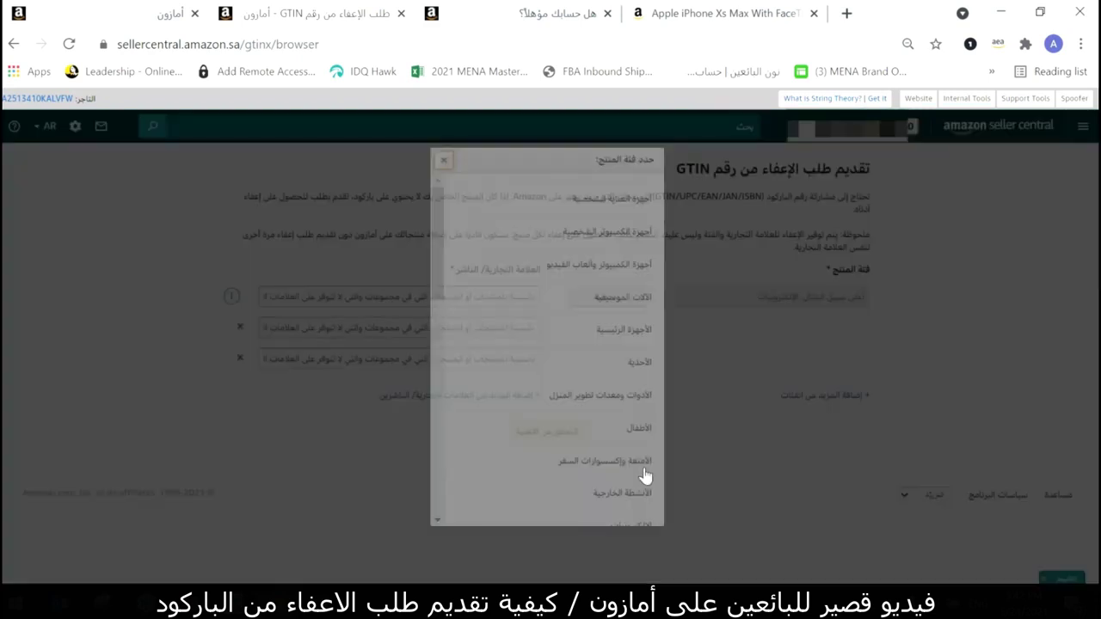
pyautogui.scroll(-3, 570, 407)
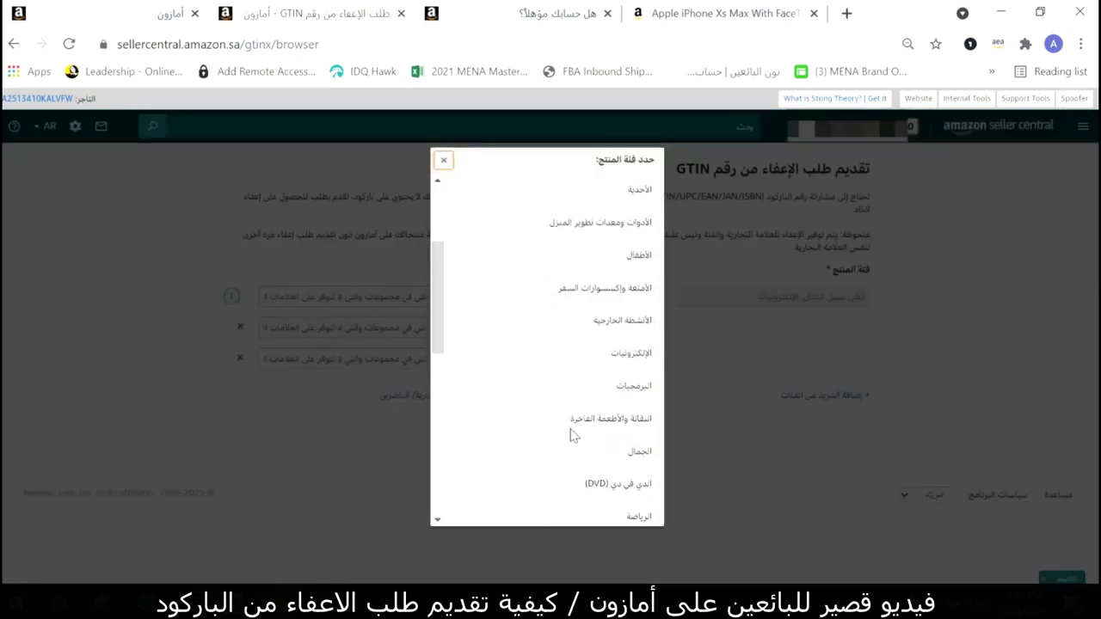
pyautogui.click(594, 359)
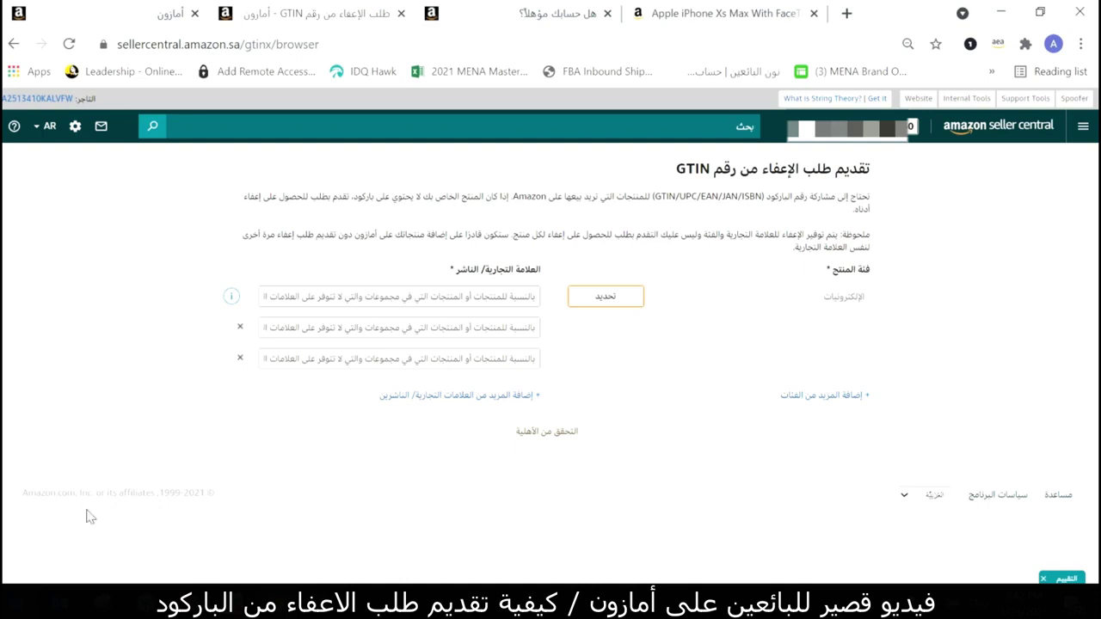
# Step: Set the first brand/publisher to "Generic" with a capital G and check the eligibility for the GTIN exemption
pyautogui.click(470, 297)
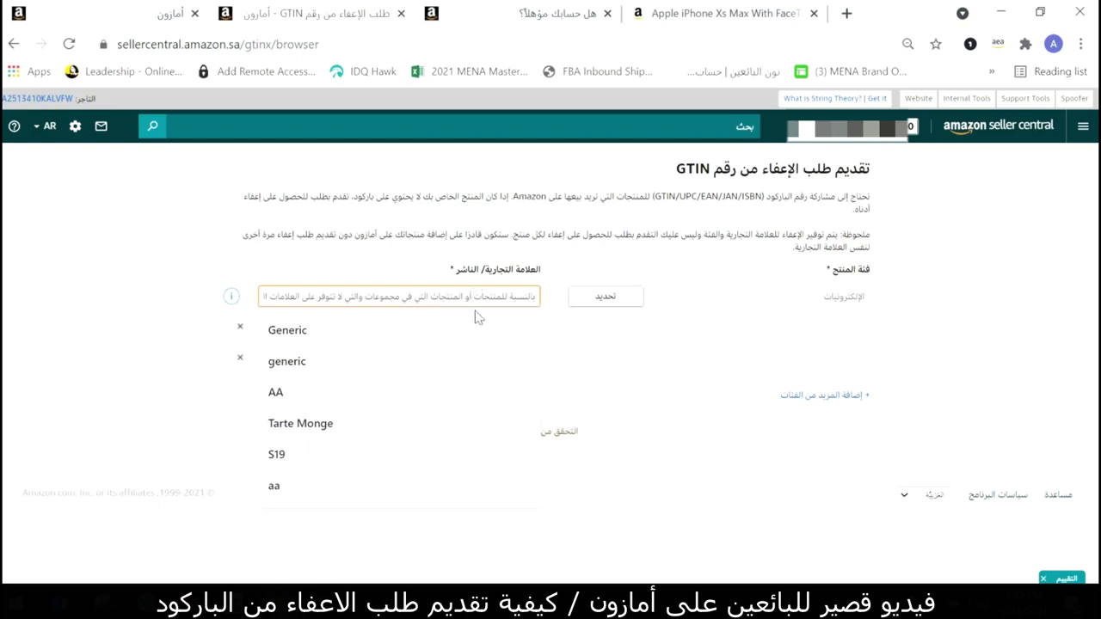
pyautogui.click(473, 317)
pyautogui.click(565, 349)
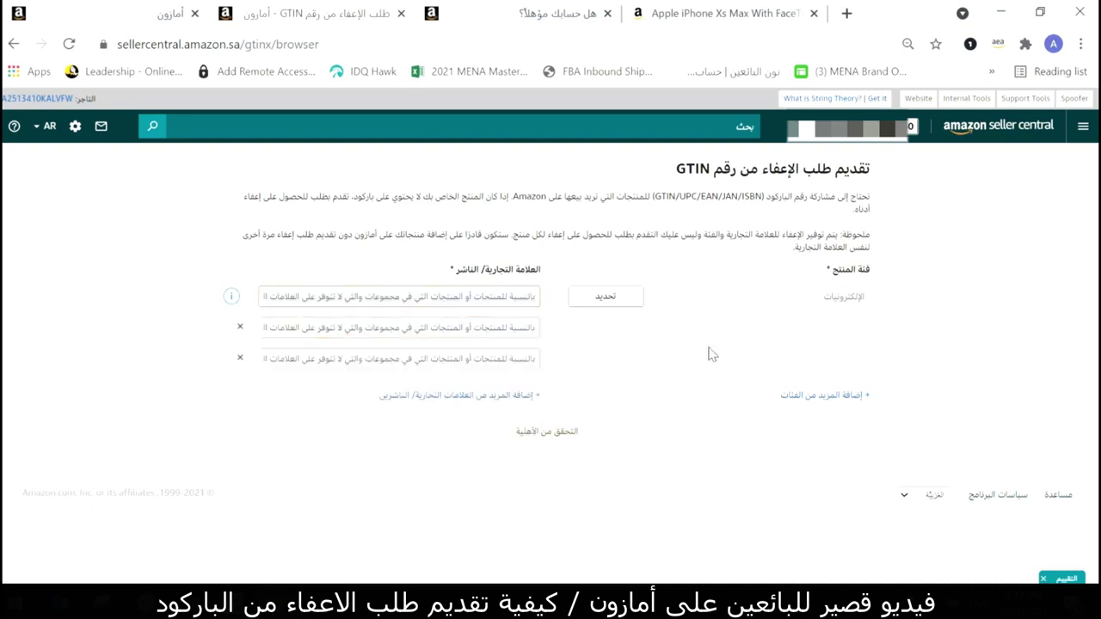
pyautogui.click(528, 302)
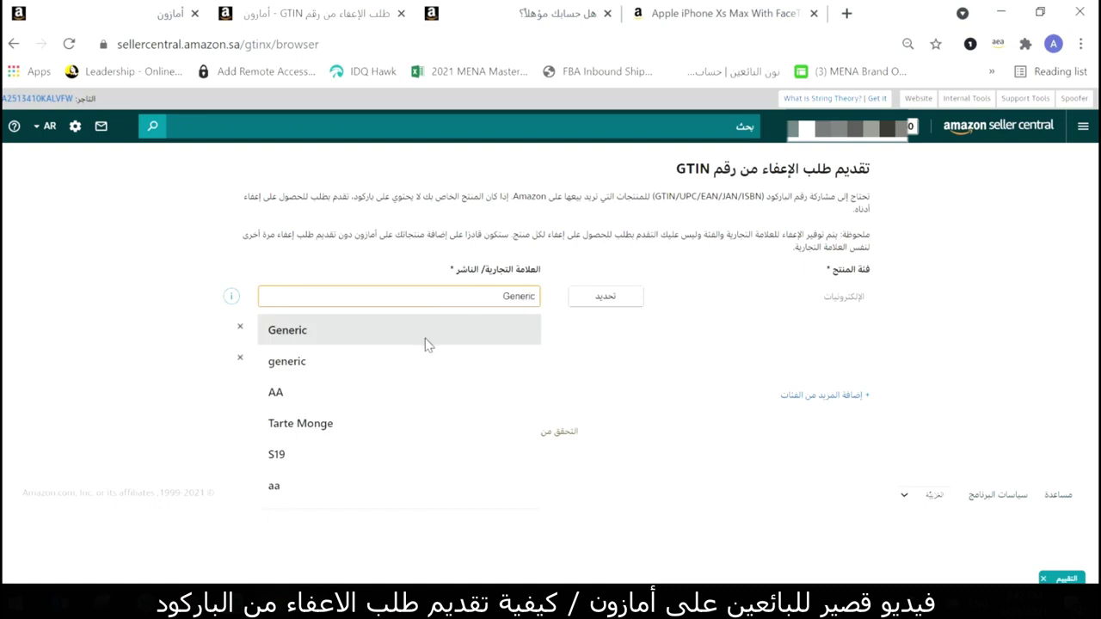
pyautogui.click(425, 338)
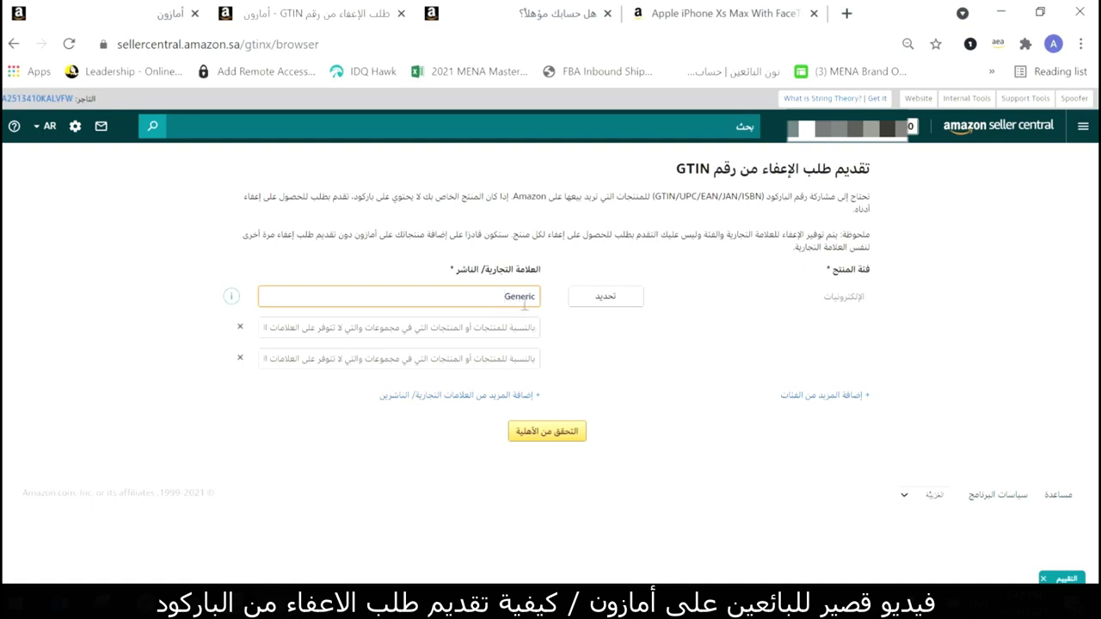
pyautogui.doubleClick(522, 297)
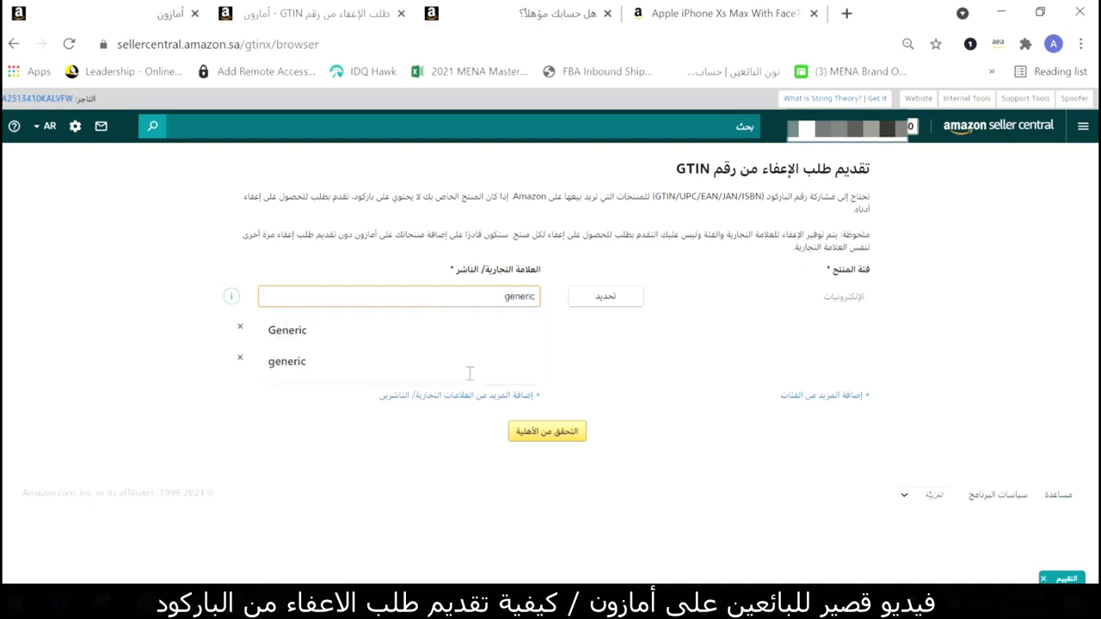
pyautogui.click(432, 335)
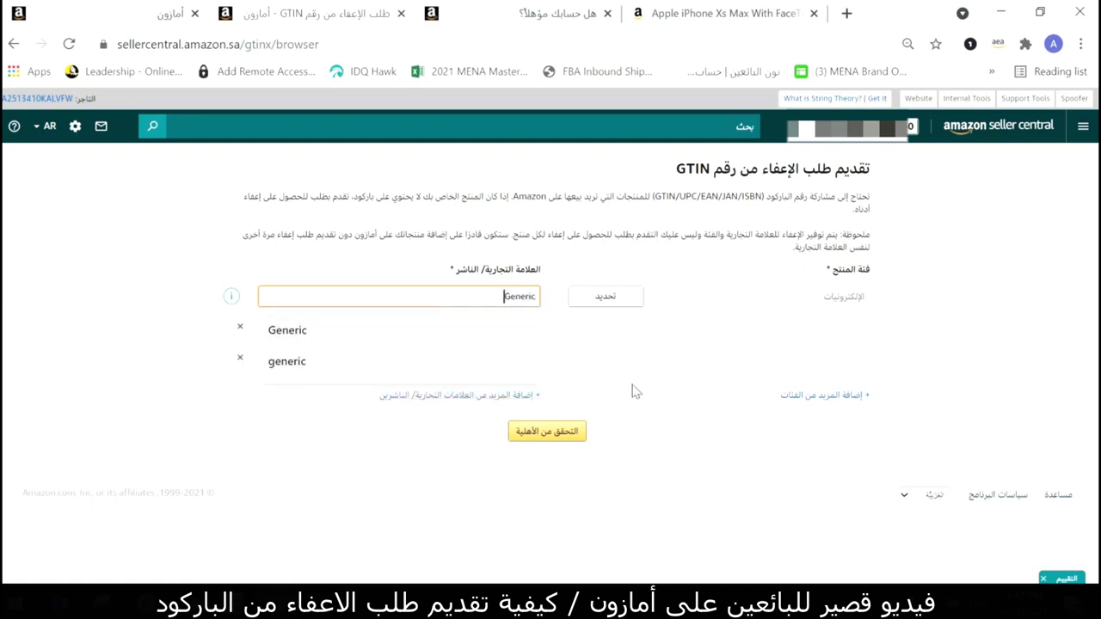
pyautogui.click(551, 440)
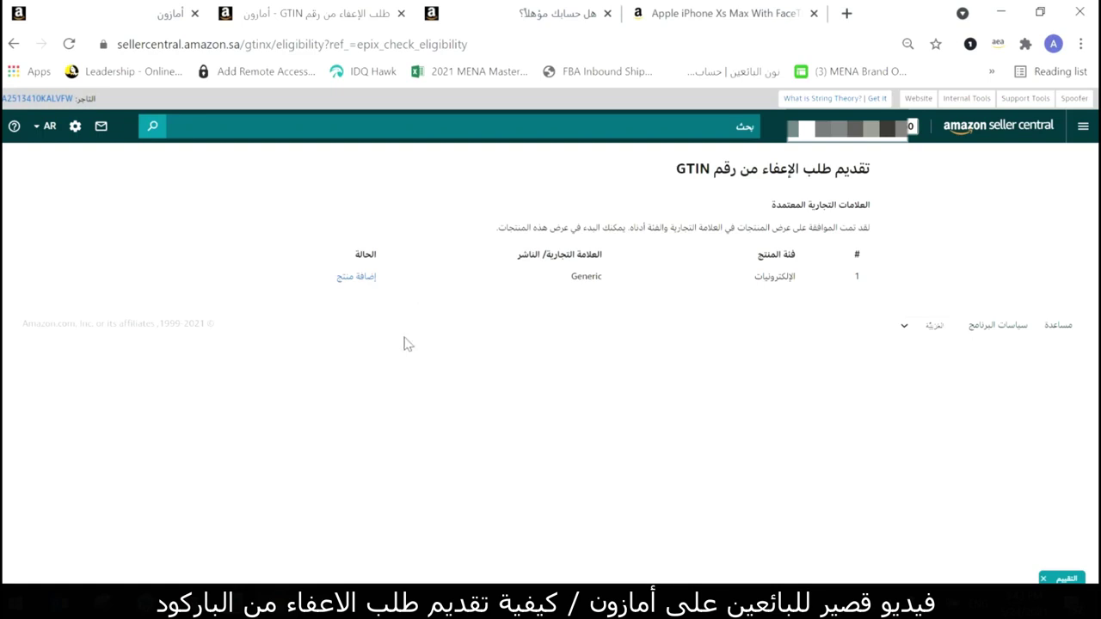
# Step: Start adding a product not sold on Amazon under the approved exemption, choosing to add a few products in English
pyautogui.click(354, 288)
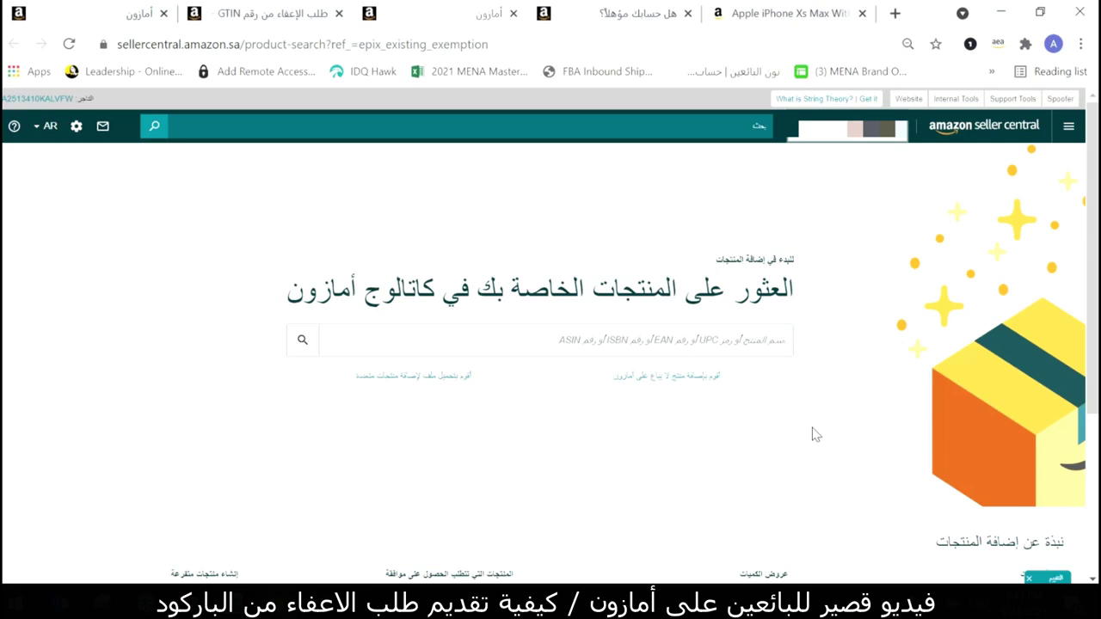
pyautogui.click(655, 384)
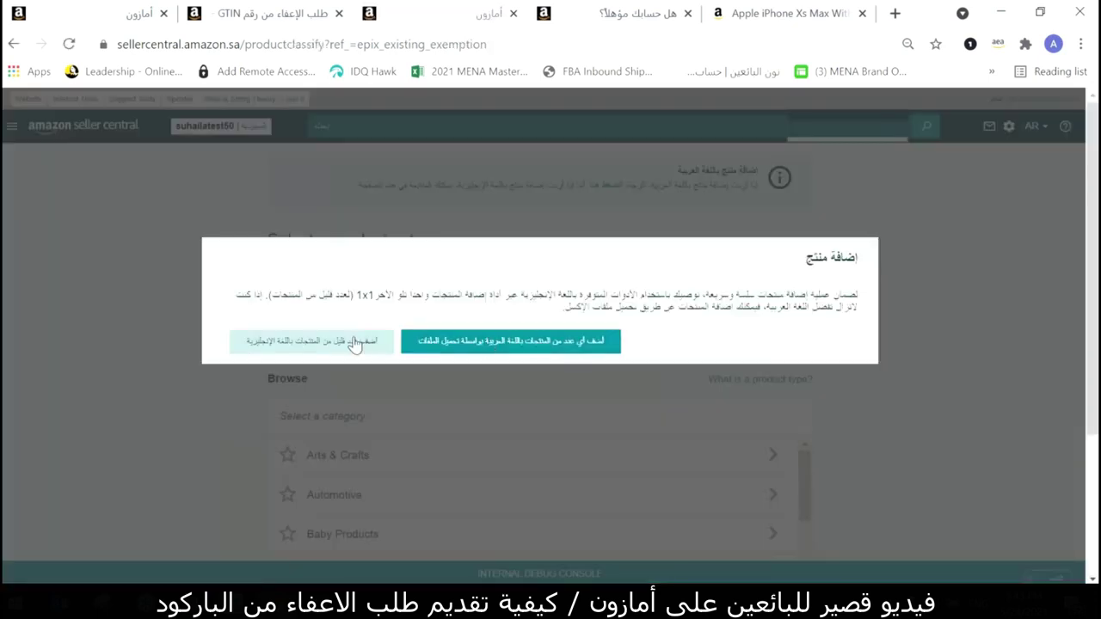
pyautogui.click(354, 342)
# Step: Choose Electronics > Other (Electronics) as the category of the new product
pyautogui.scroll(-5, 534, 386)
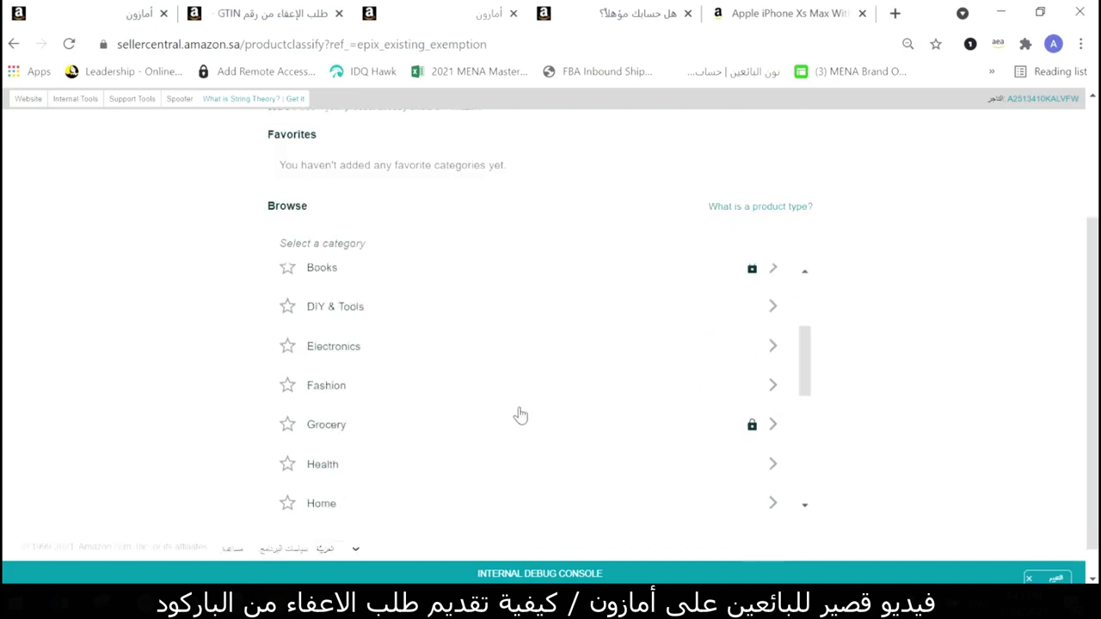
pyautogui.click(487, 364)
pyautogui.scroll(-1, 490, 370)
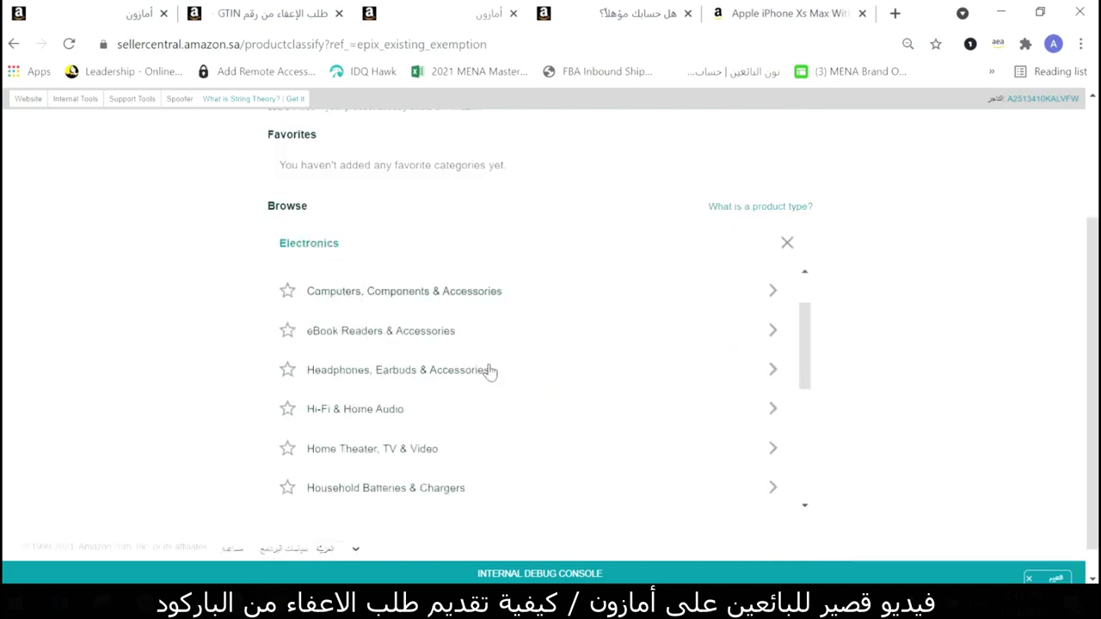
pyautogui.scroll(-3, 487, 370)
pyautogui.click(740, 392)
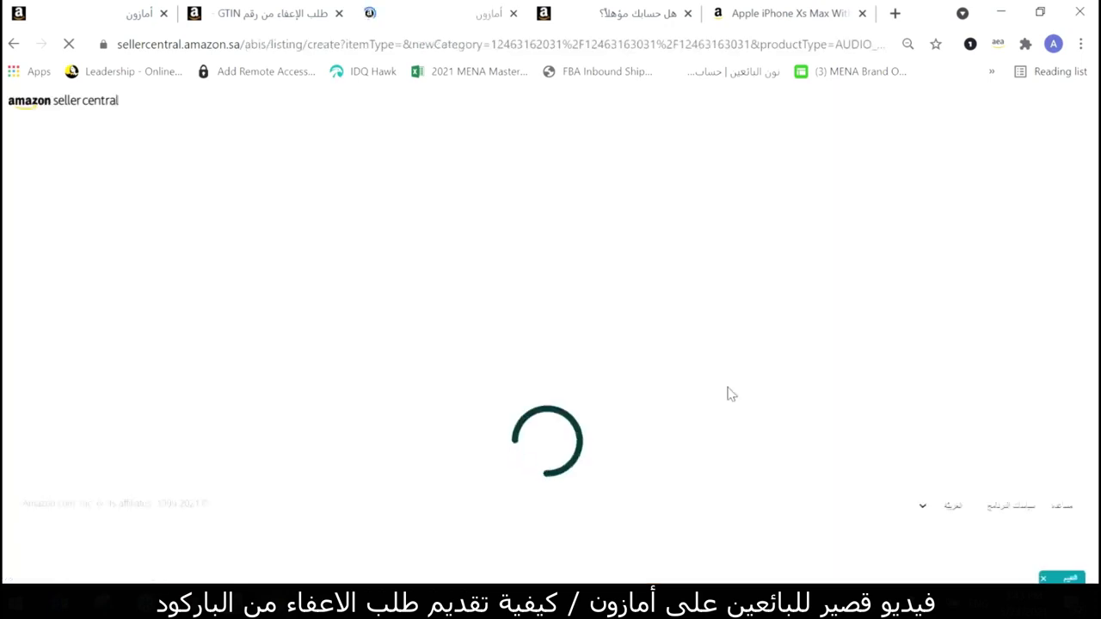
# Step: Enter "Generic" as the Brand Name in the new product's vital info
pyautogui.scroll(-1, 728, 393)
pyautogui.click(598, 383)
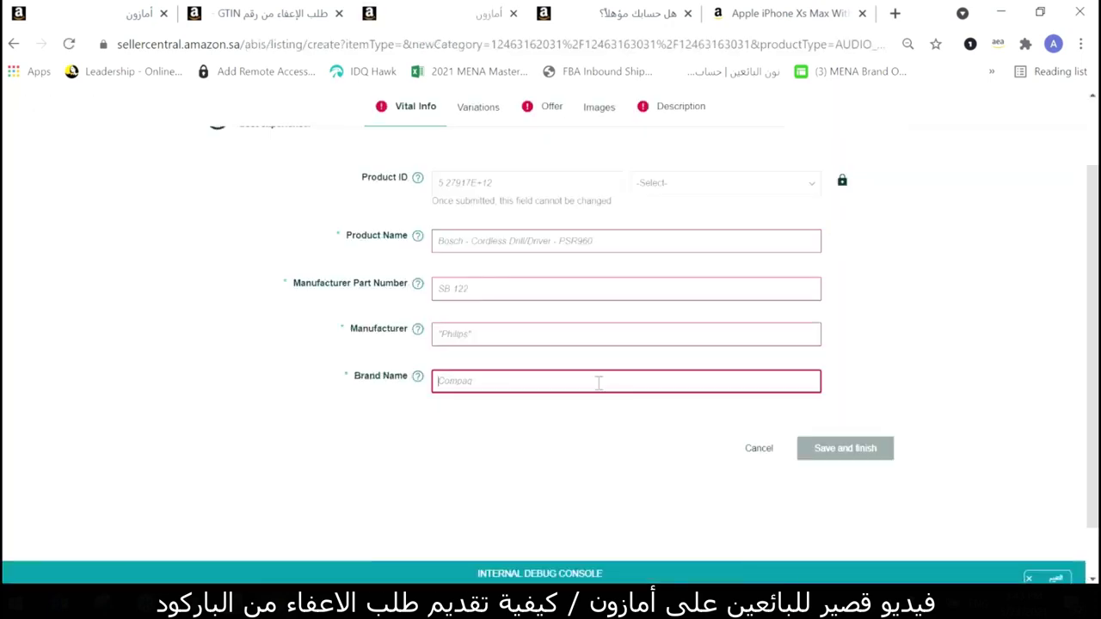
pyautogui.write('Generic')
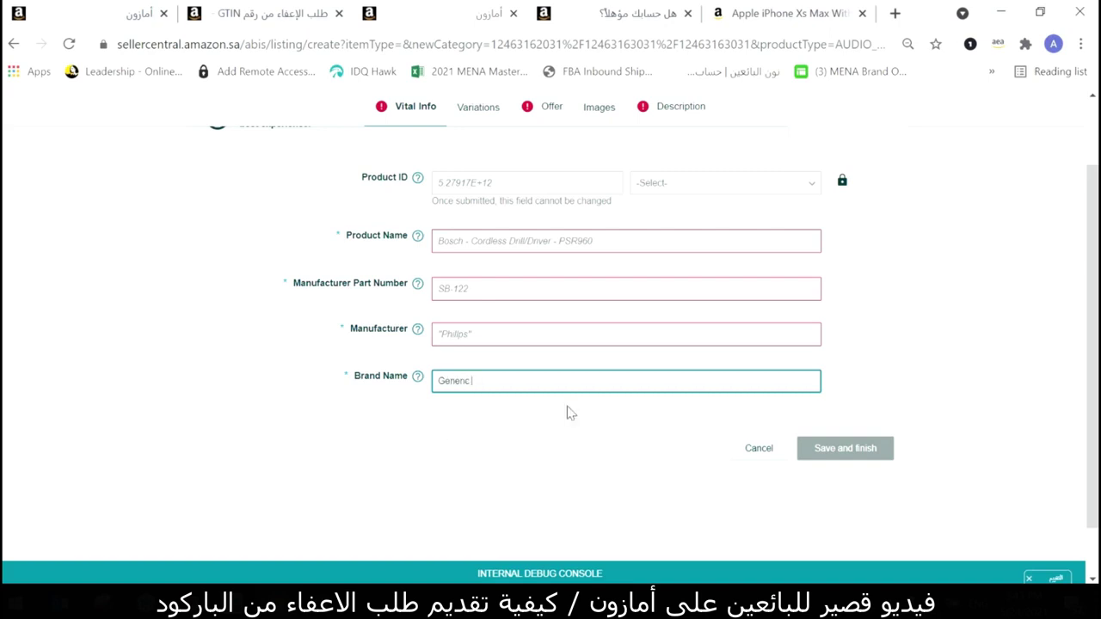
# Step: Look through the Product ID type options and close the list without choosing one
pyautogui.scroll(1, 566, 410)
pyautogui.scroll(1, 566, 409)
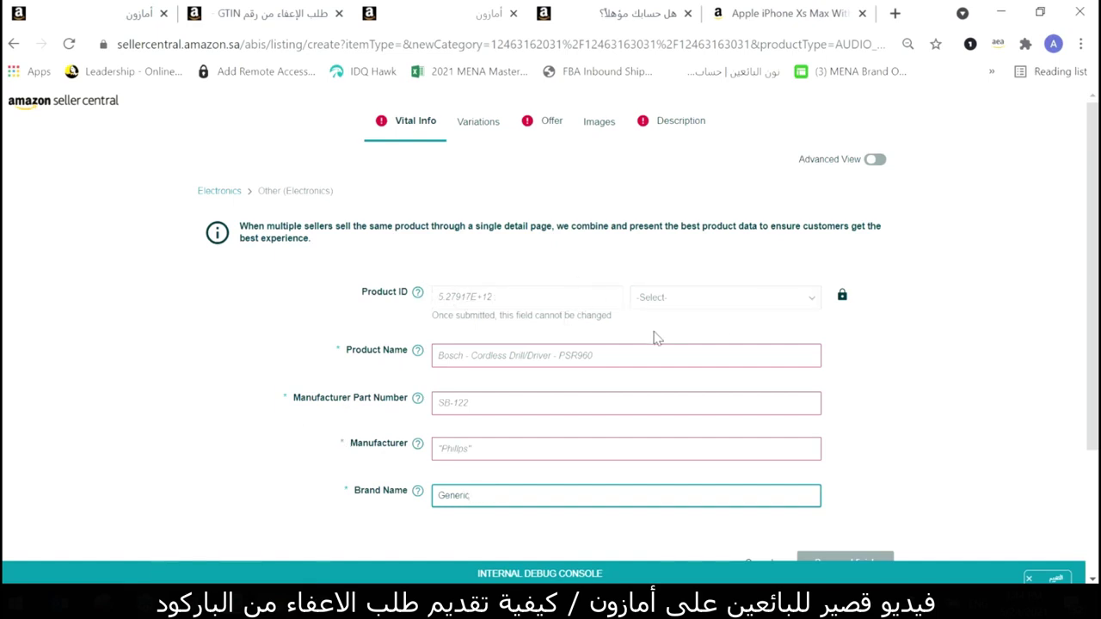
pyautogui.click(794, 298)
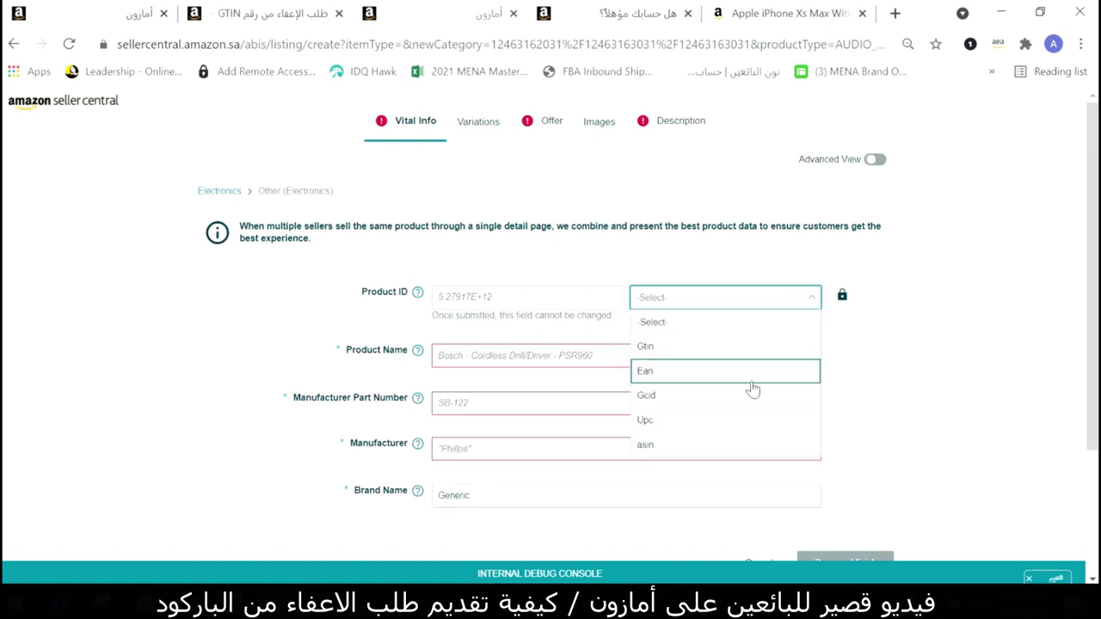
pyautogui.click(981, 354)
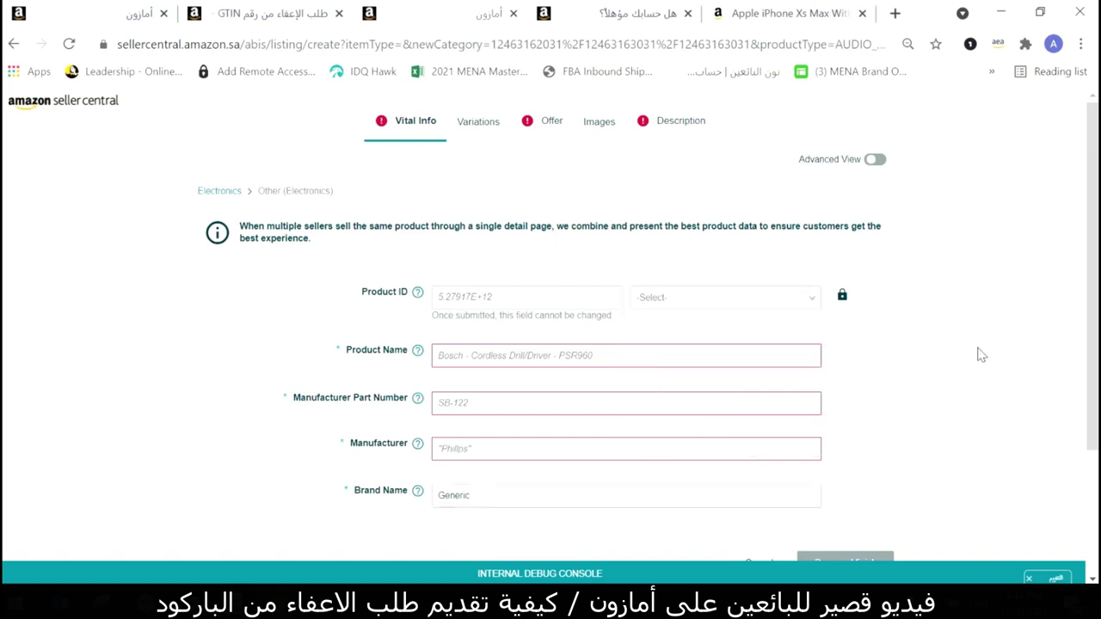
# Step: Recheck the Brand Name entry and cancel the new product listing without saving it
pyautogui.scroll(-2, 925, 369)
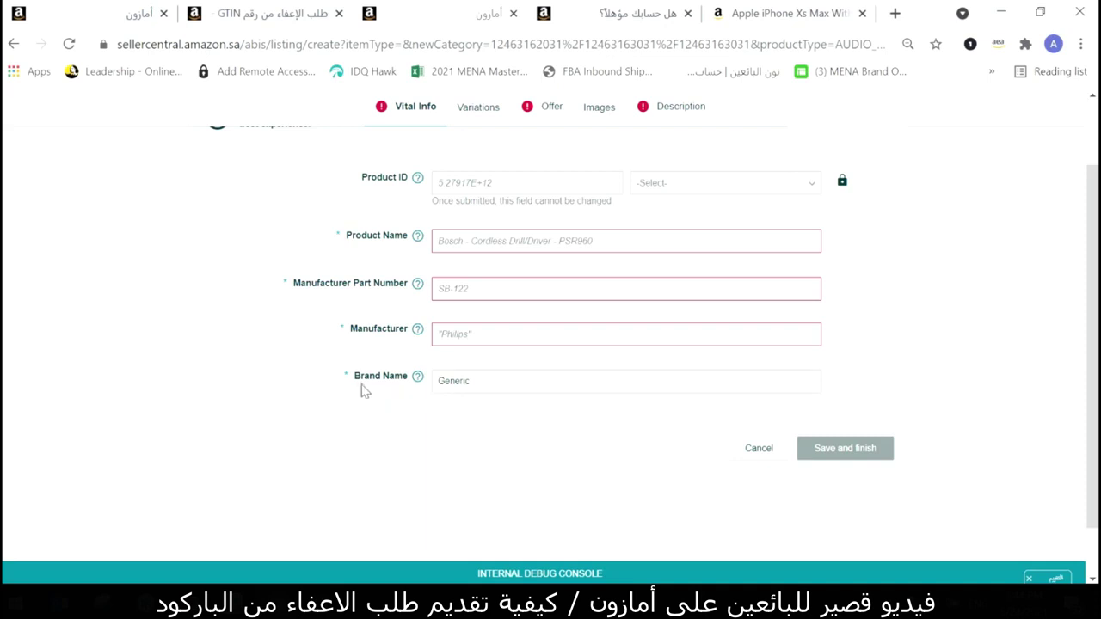
pyautogui.moveTo(356, 384); pyautogui.dragTo(398, 376)
pyautogui.moveTo(479, 384); pyautogui.dragTo(454, 381)
pyautogui.doubleClick(454, 381)
pyautogui.scroll(2, 481, 449)
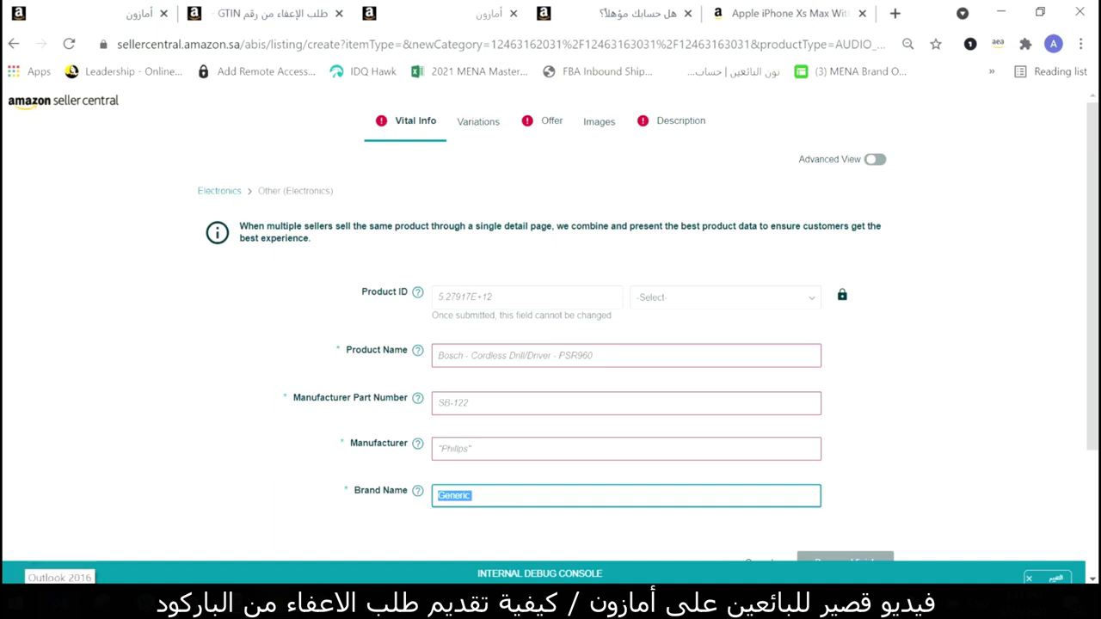
pyautogui.click(492, 499)
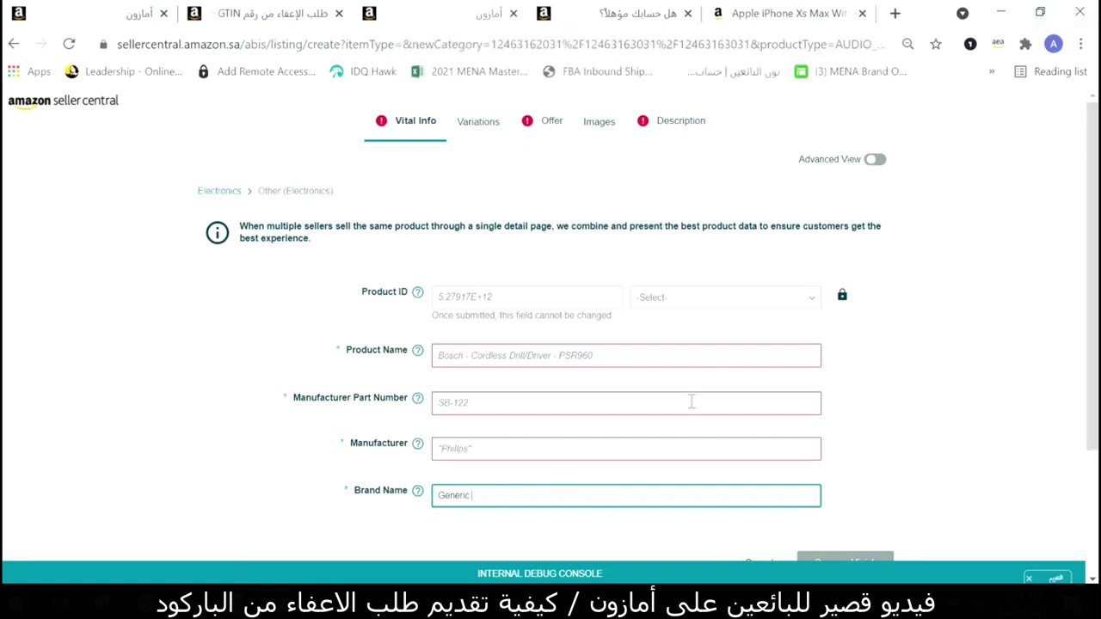
pyautogui.scroll(-3, 728, 401)
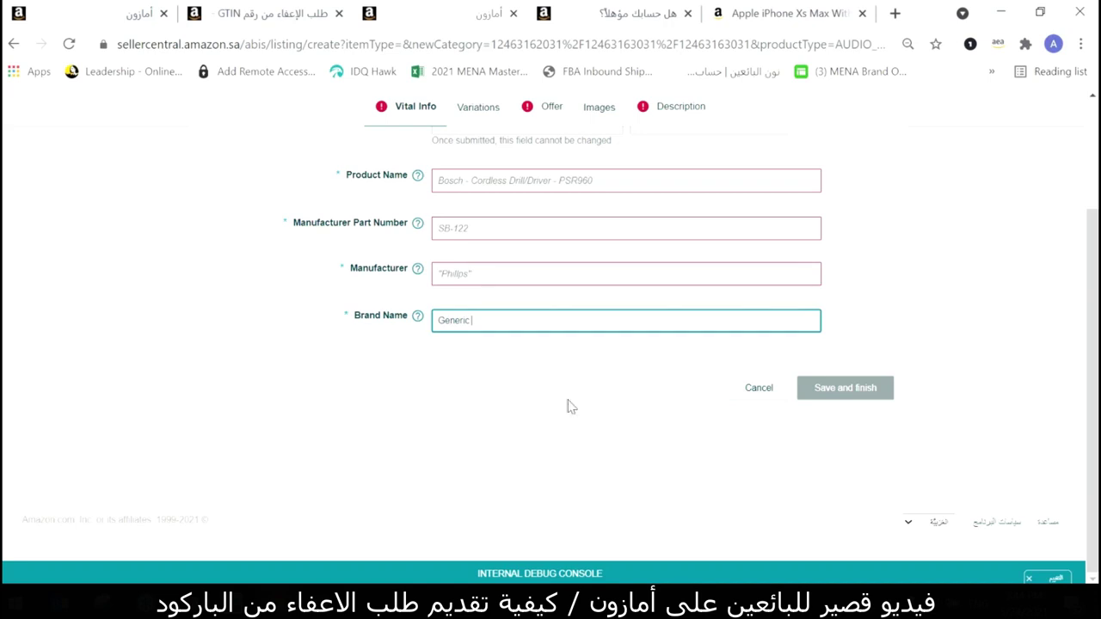
pyautogui.click(752, 389)
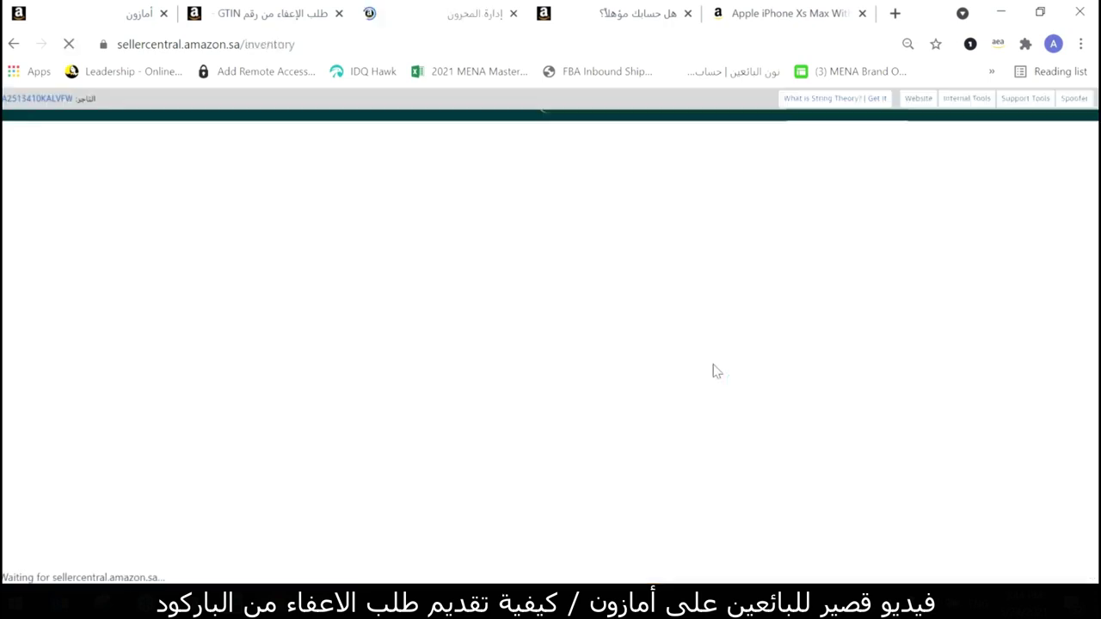
# Step: Switch to the Listing creation presentation in PowerPoint and start the slide show from slide 10
pyautogui.hotkey('alt', 'Tab')
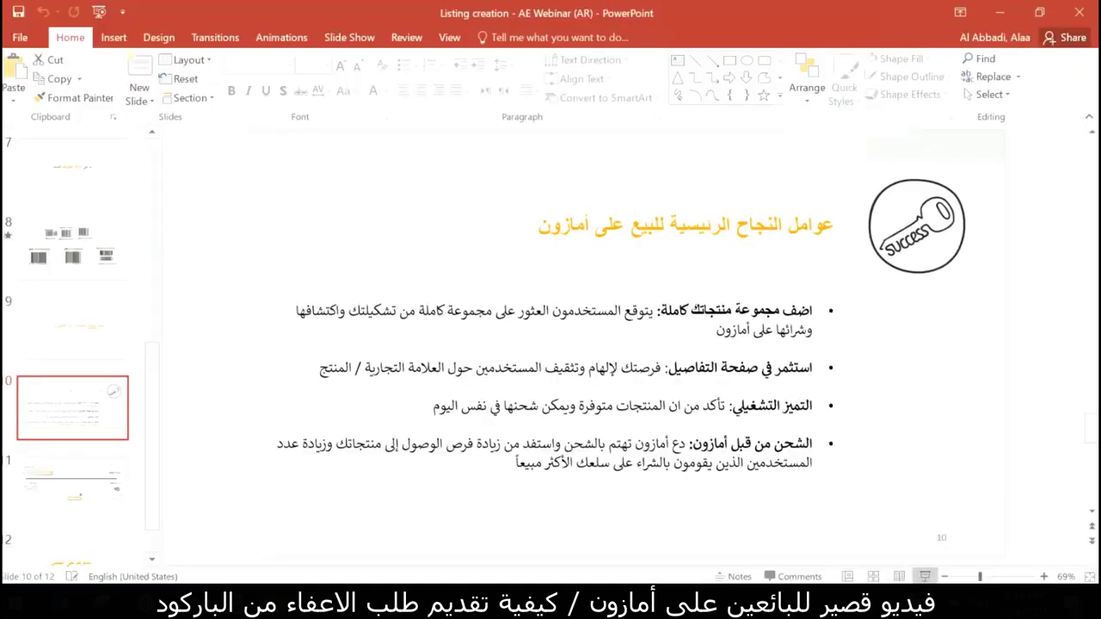
pyautogui.click(925, 576)
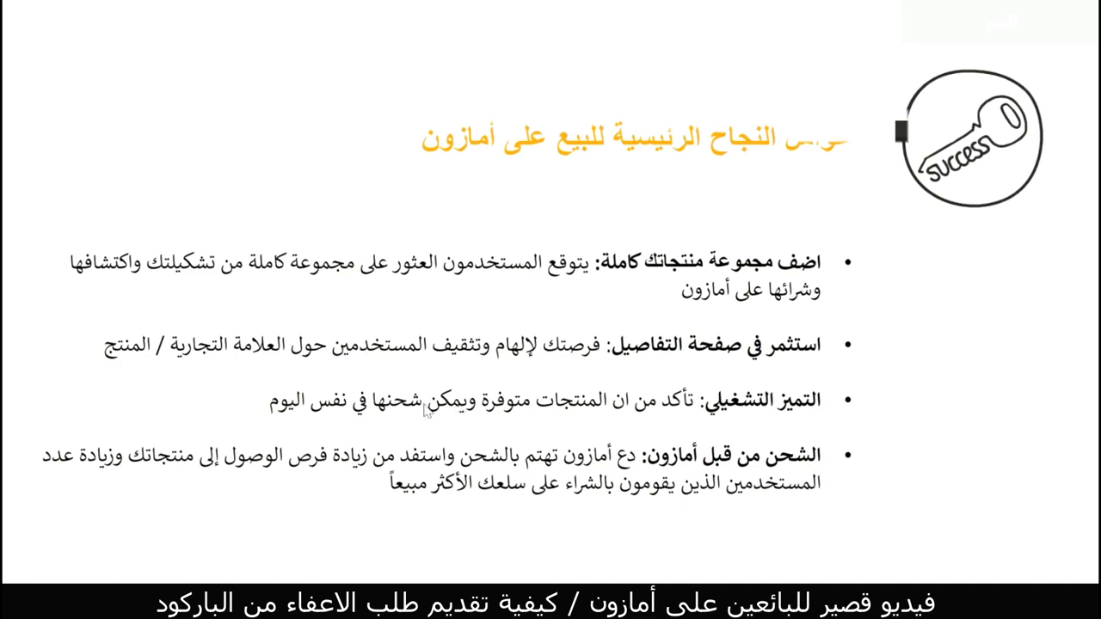